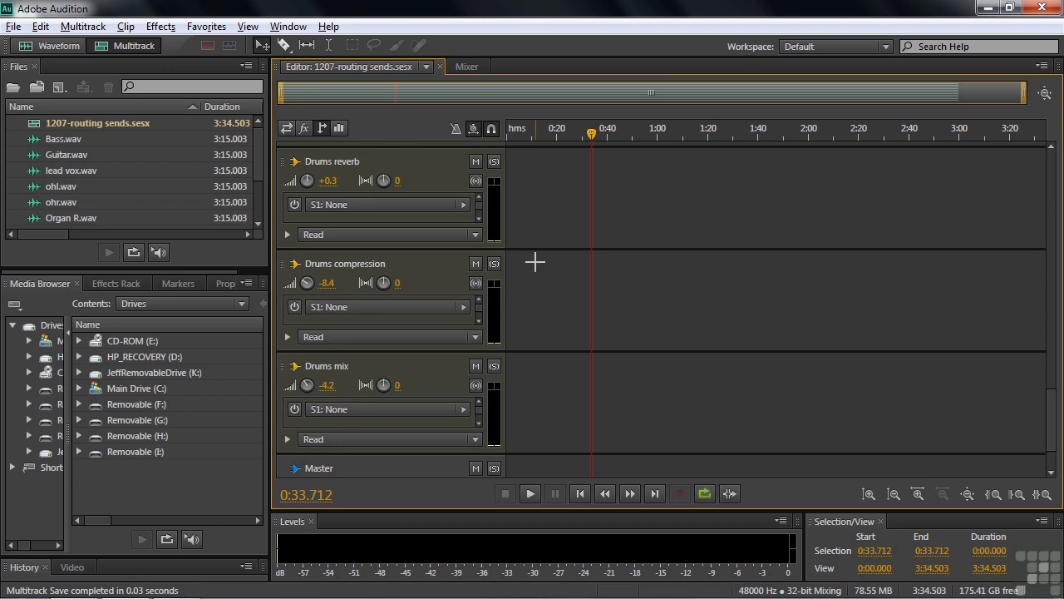
# - Solo the Drums reverb bus and audition it from 0:33.712 while muting the Drums compression and Drums mix buses
pyautogui.click(494, 162)
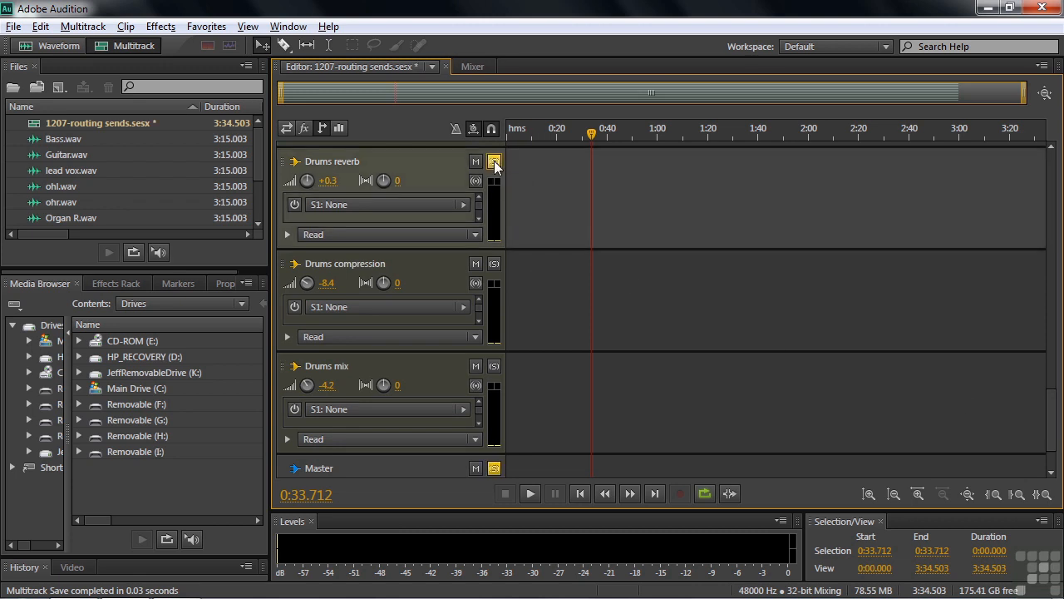
pyautogui.moveTo(1055, 399)
pyautogui.mouseDown()
pyautogui.moveTo(1062, 274)
pyautogui.moveTo(1062, 409)
pyautogui.mouseUp()
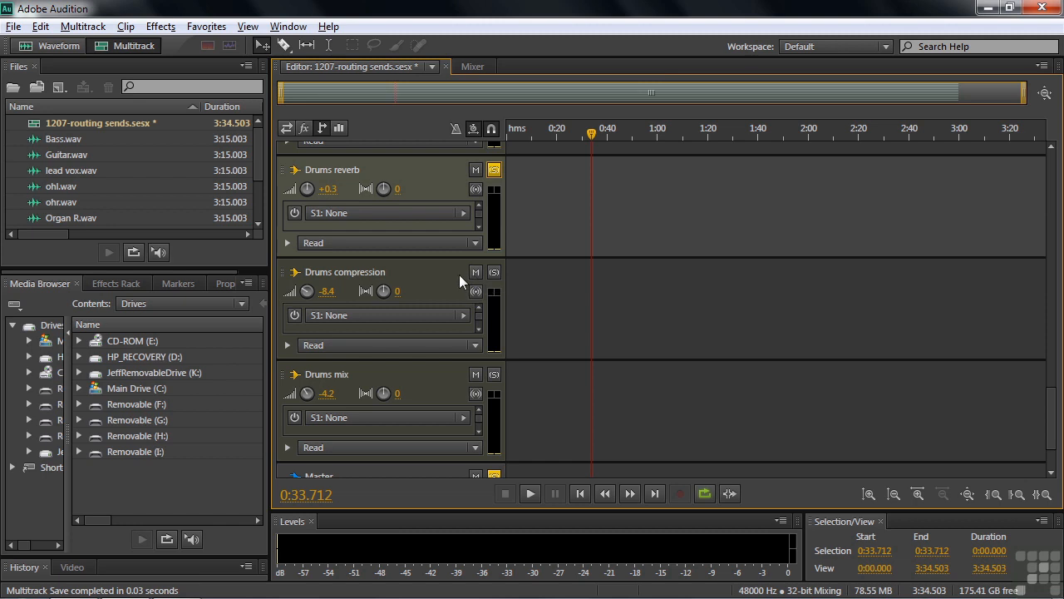
pyautogui.press('space')
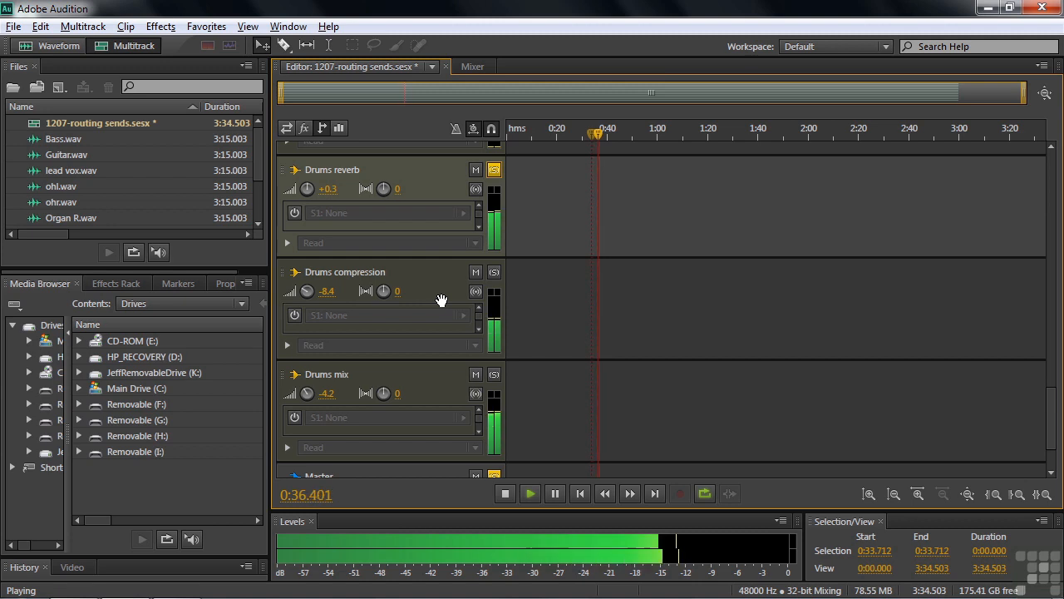
pyautogui.click(476, 272)
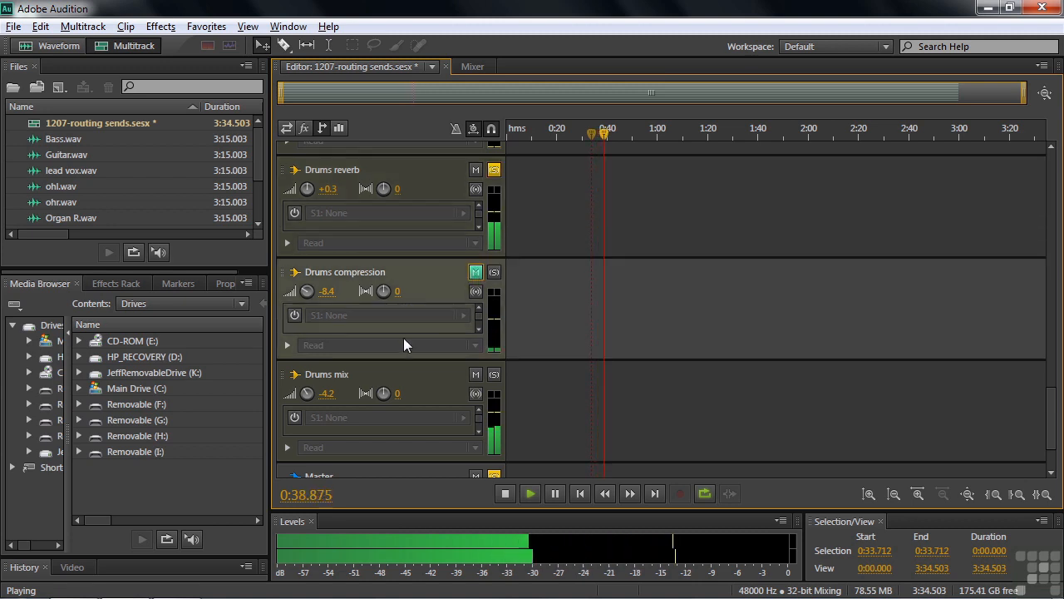
pyautogui.click(477, 373)
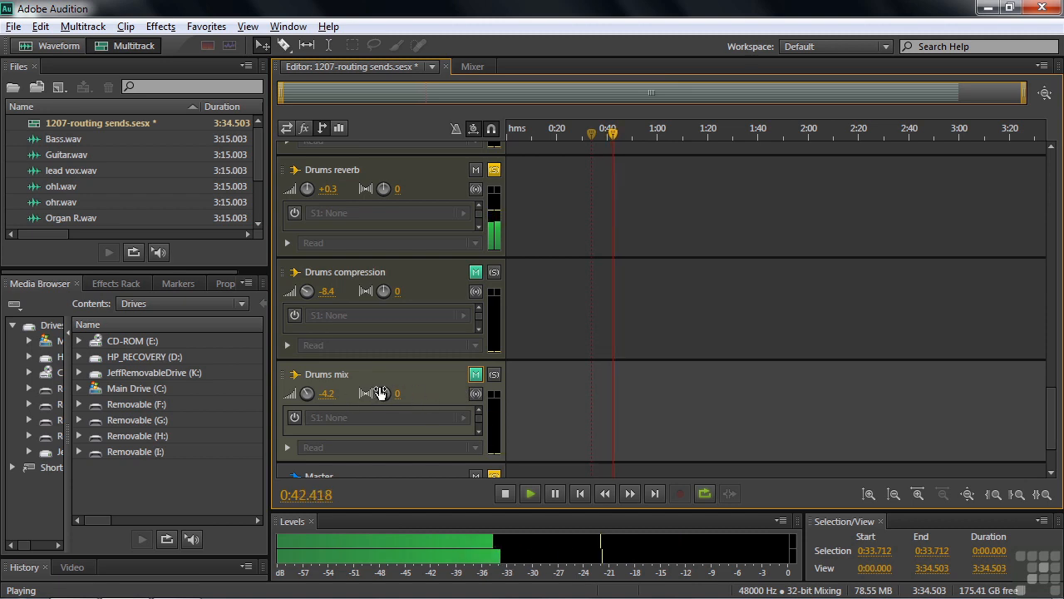
pyautogui.press('space')
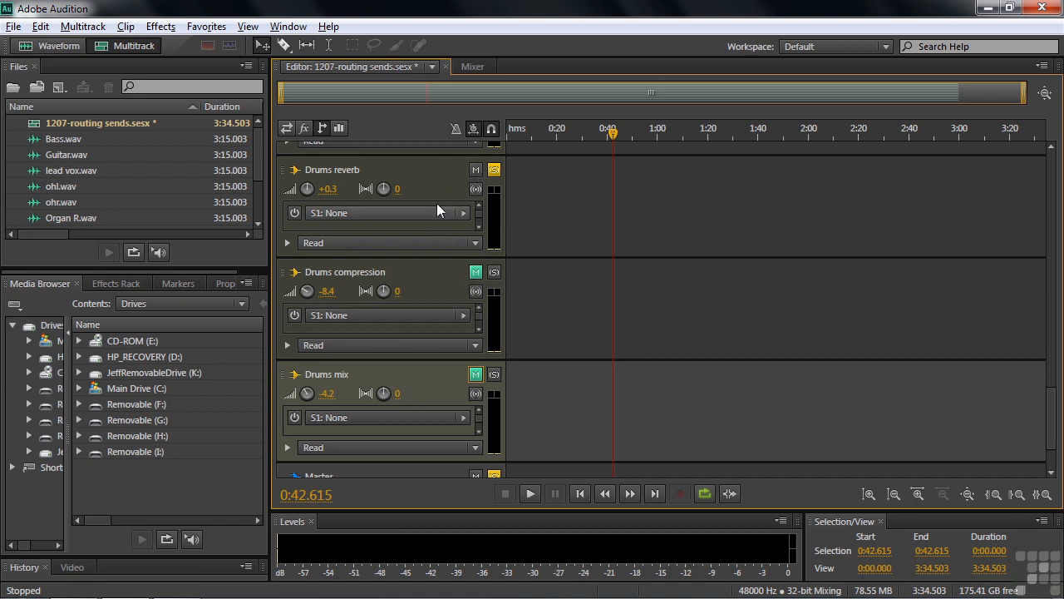
# - Open the Studio Reverb effect on the Drums reverb bus and, during playback, set Wet to 92.5% and Dry to 18.7%
pyautogui.click(304, 126)
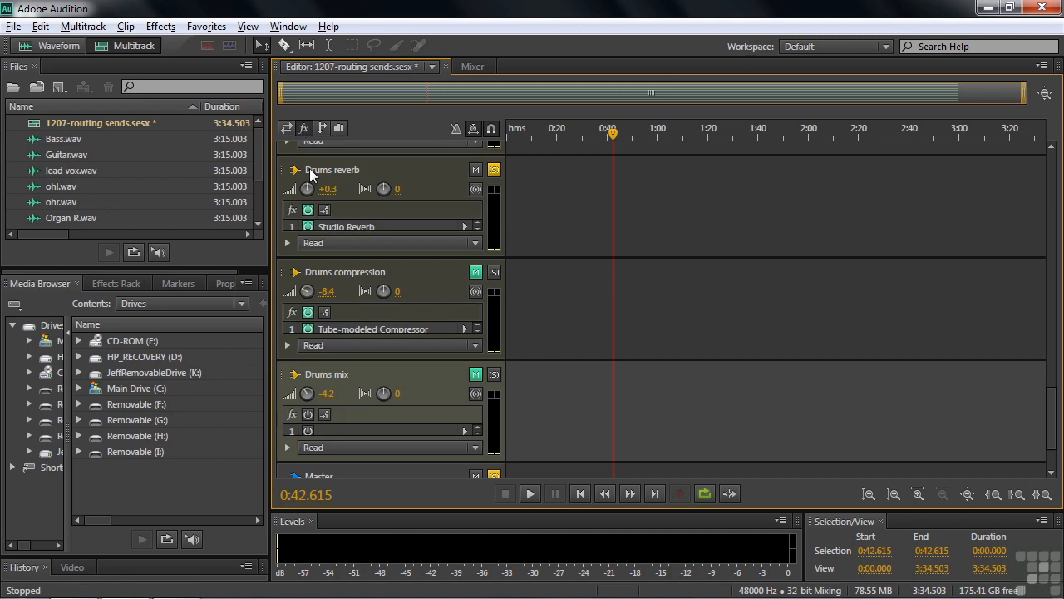
pyautogui.doubleClick(347, 227)
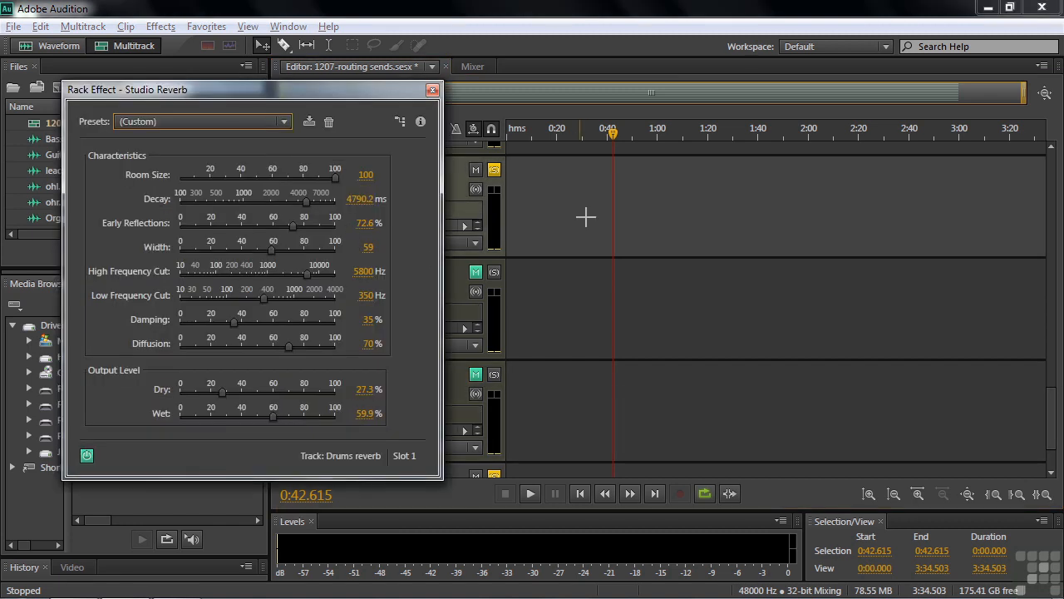
pyautogui.press('space')
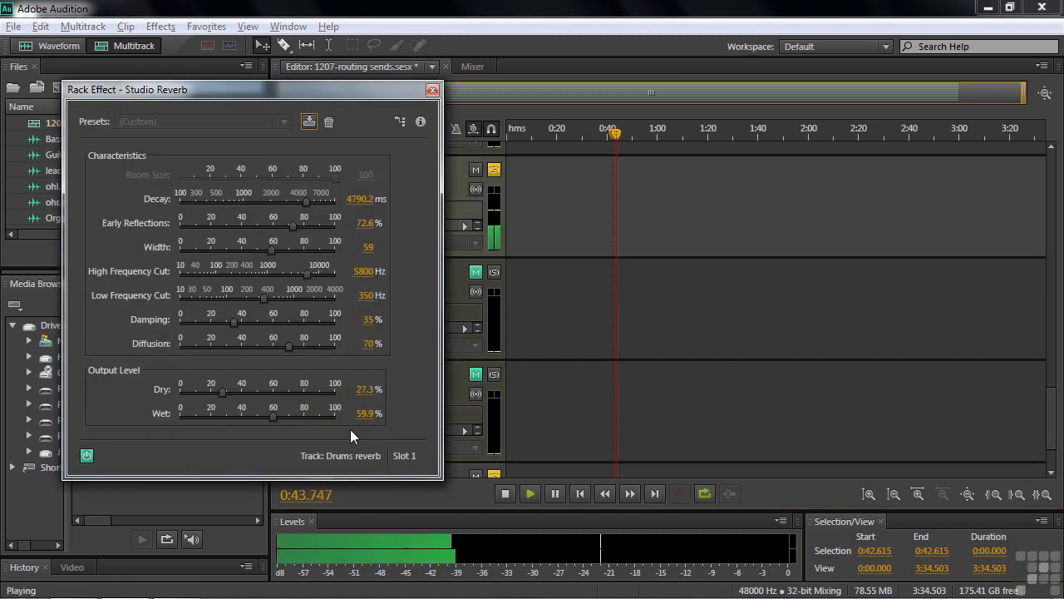
pyautogui.moveTo(274, 416); pyautogui.dragTo(325, 421)
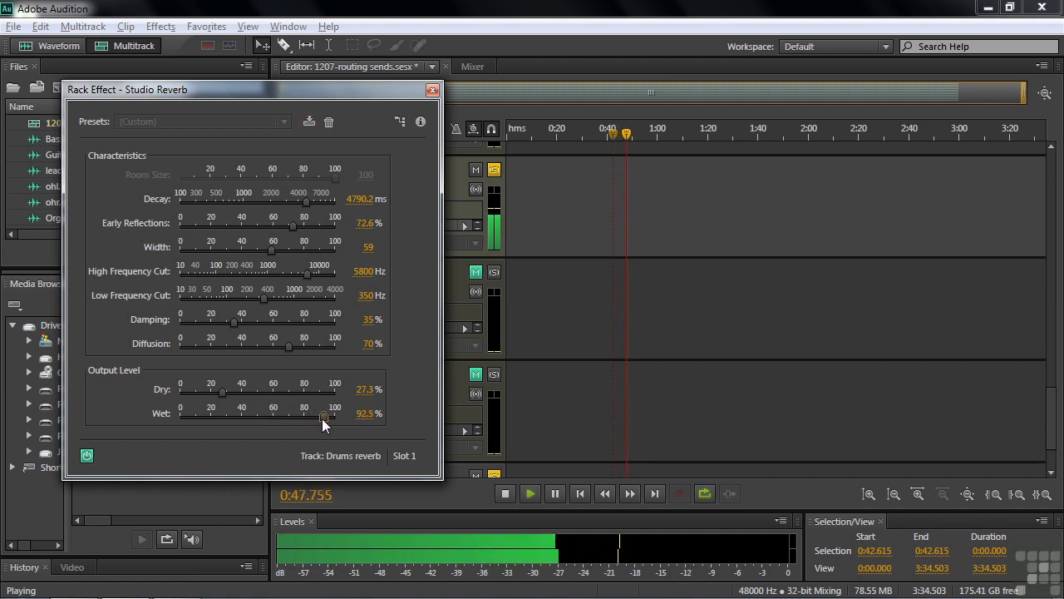
pyautogui.moveTo(222, 392); pyautogui.dragTo(208, 398)
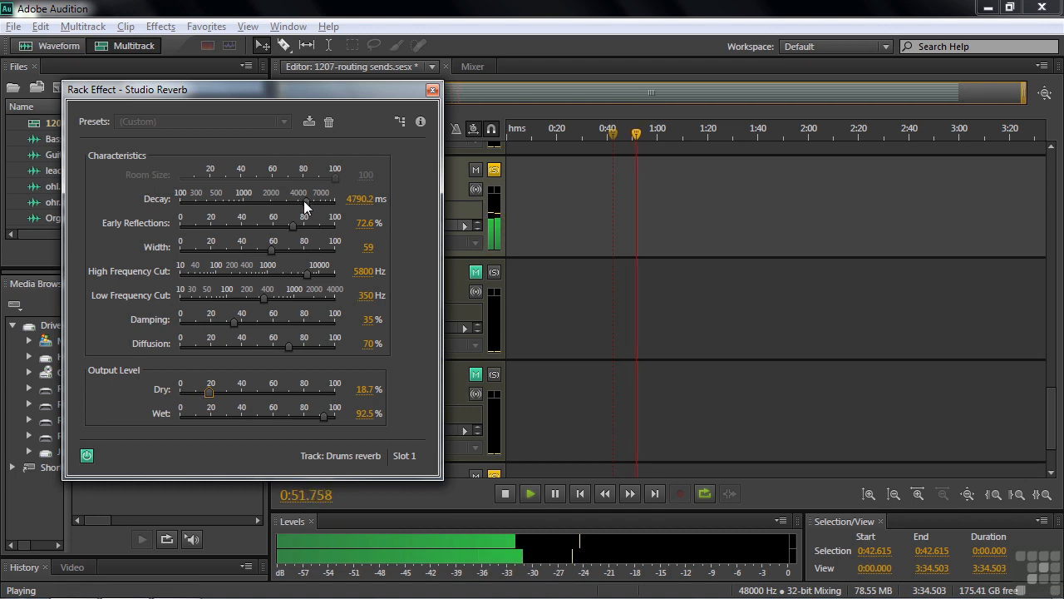
# - Stop playback, set the Studio Reverb's Room Size to 78.3, audition it briefly and close the effect settings
pyautogui.press('space')
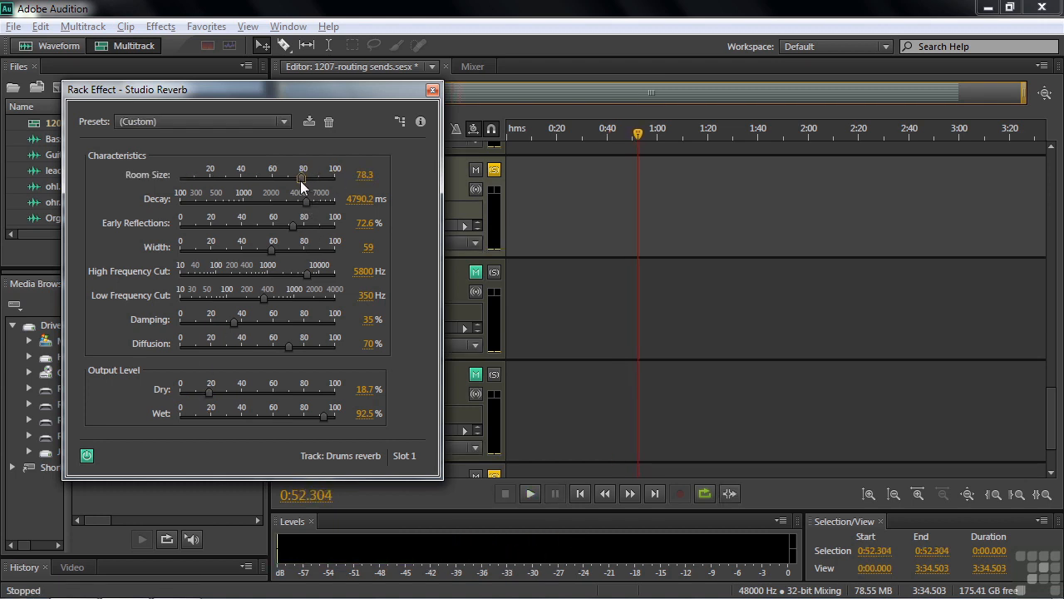
pyautogui.click(300, 181)
pyautogui.press('space')
pyautogui.press('space')
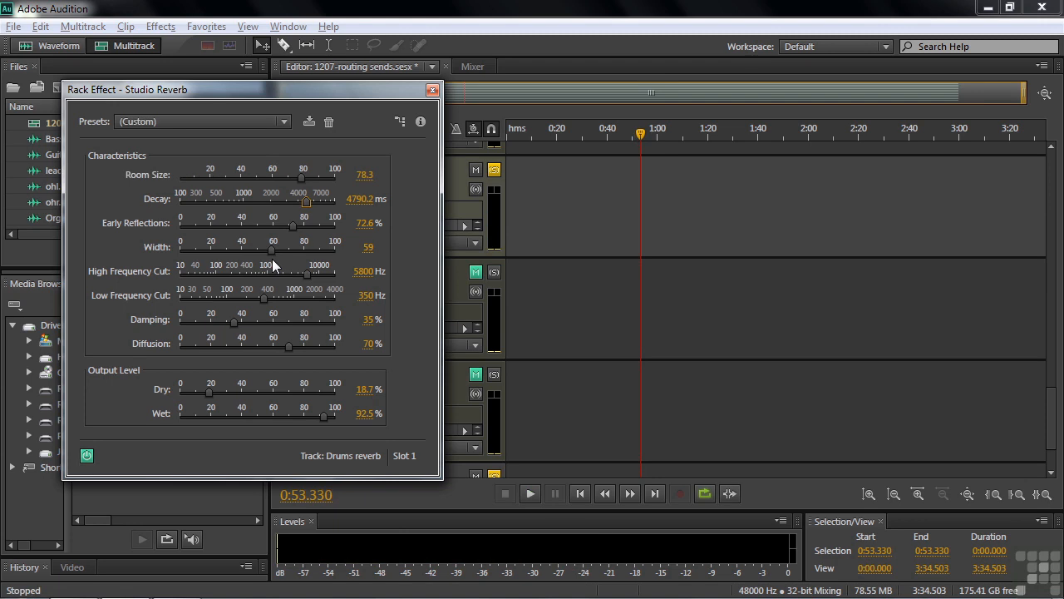
pyautogui.click(431, 90)
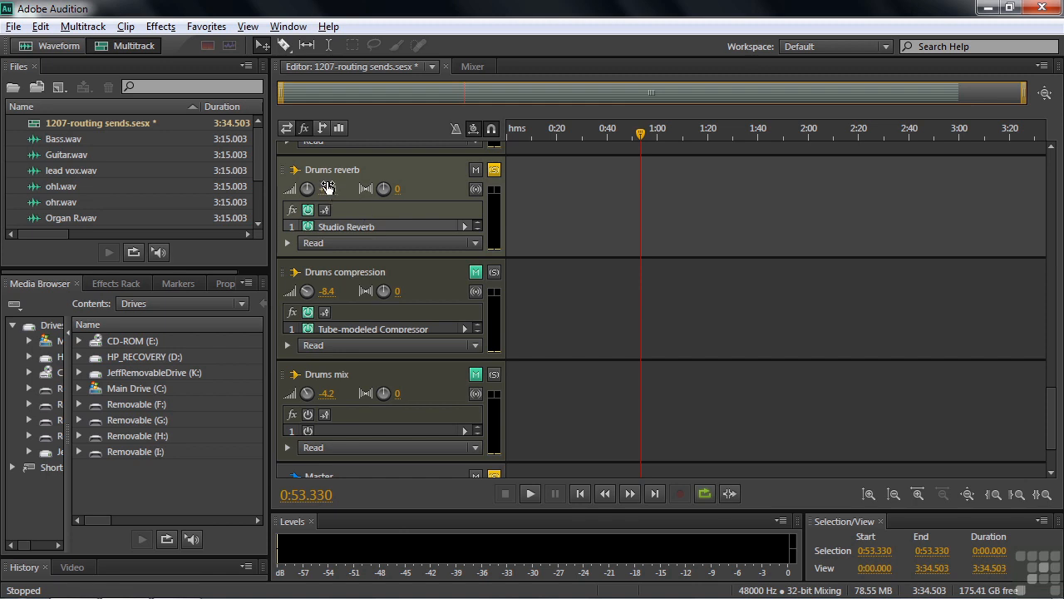
# - Raise the Drums reverb bus volume to +4.2 dB while the session plays, and stop playback
pyautogui.press('space')
pyautogui.moveTo(327, 188)
pyautogui.mouseDown()
pyautogui.moveTo(356, 194)
pyautogui.moveTo(339, 194)
pyautogui.mouseUp()
pyautogui.press('space')
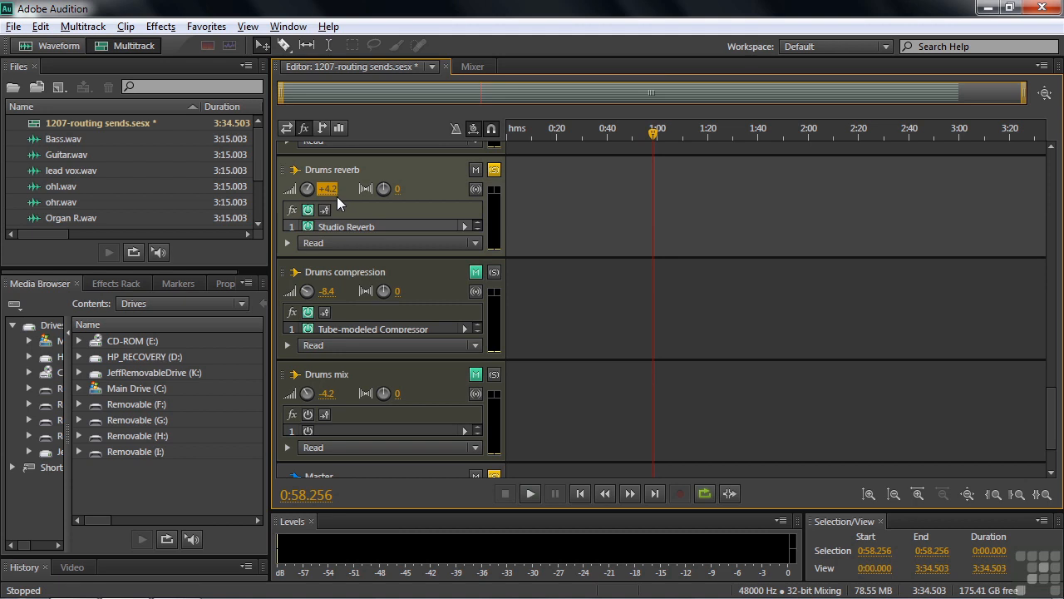
# - Unmute the Drums compression and Drums mix buses and raise the Drums compression volume to -6.6 dB during playback
pyautogui.click(475, 272)
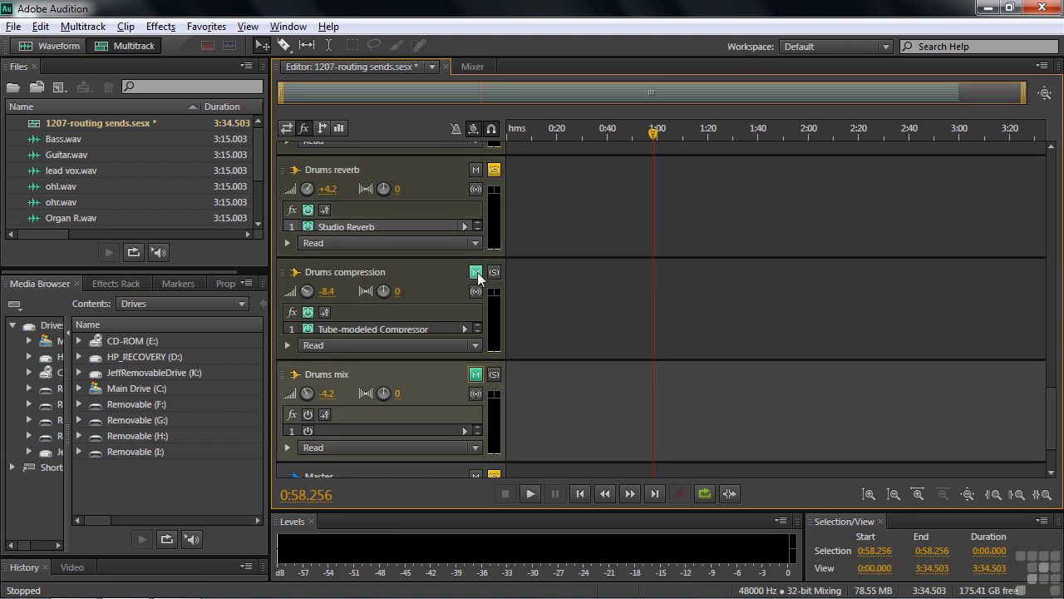
pyautogui.click(475, 375)
pyautogui.press('space')
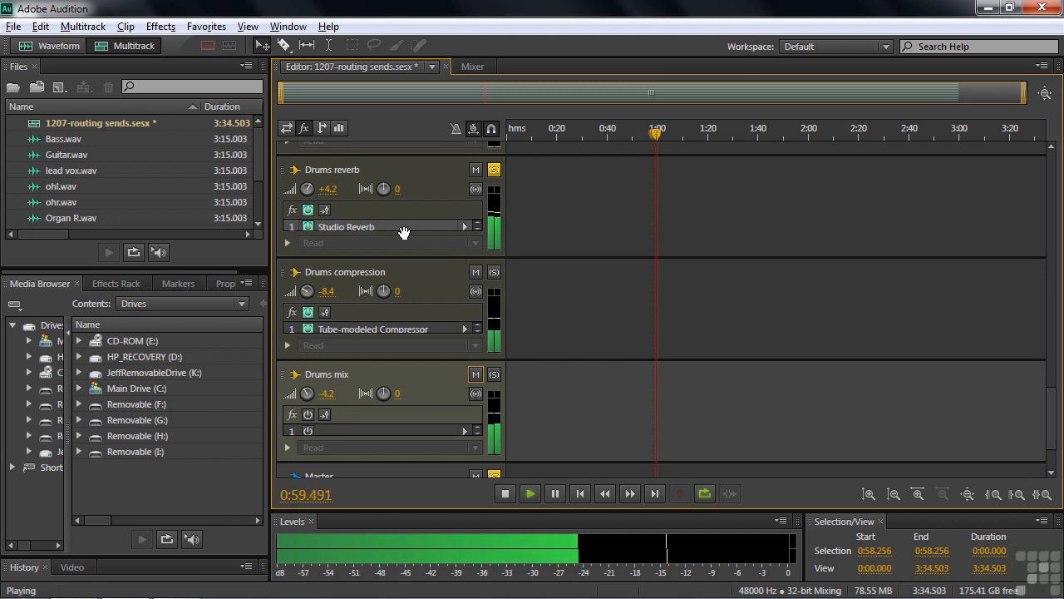
pyautogui.moveTo(325, 295)
pyautogui.mouseDown()
pyautogui.moveTo(284, 291)
pyautogui.moveTo(391, 297)
pyautogui.moveTo(340, 297)
pyautogui.mouseUp()
pyautogui.press('space')
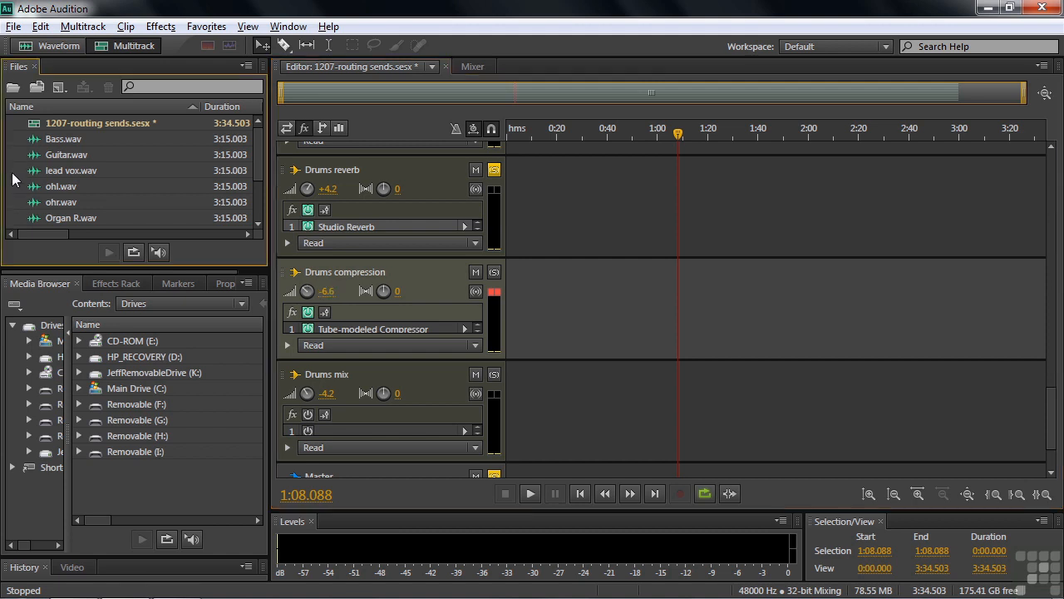
# - Import snare.wav from the Just Couldn't Be That Way music folder and bring it into view among the project files
pyautogui.hotkey('ctrl', 'i')
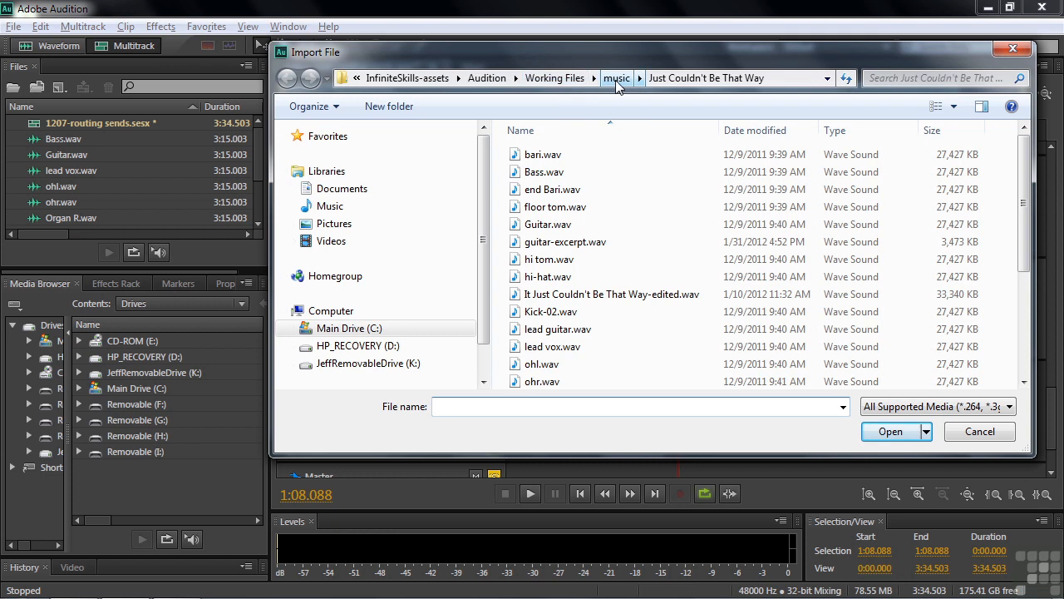
pyautogui.moveTo(1021, 196); pyautogui.dragTo(1034, 288)
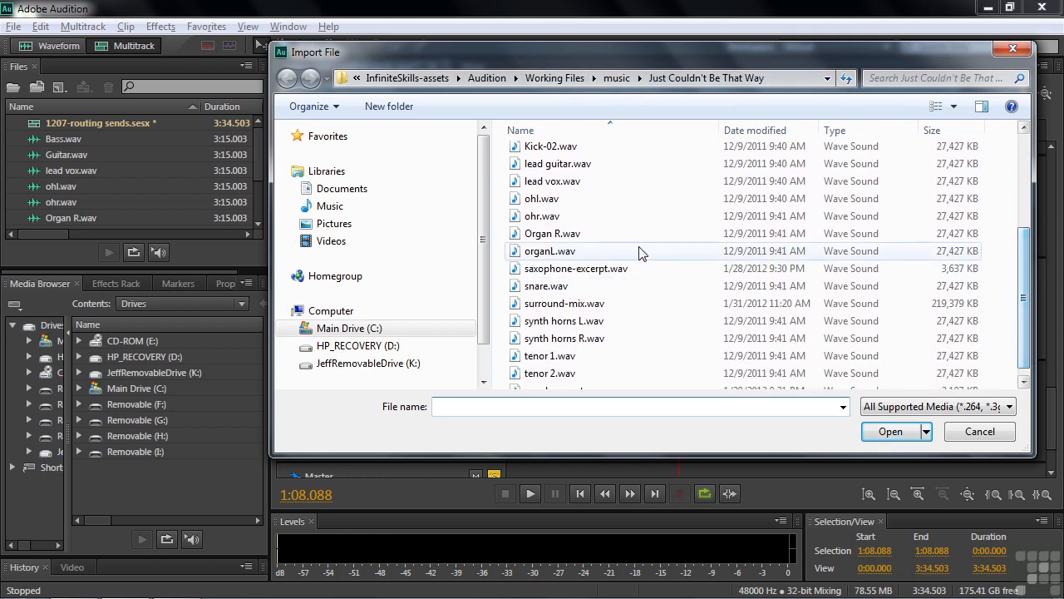
pyautogui.click(517, 287)
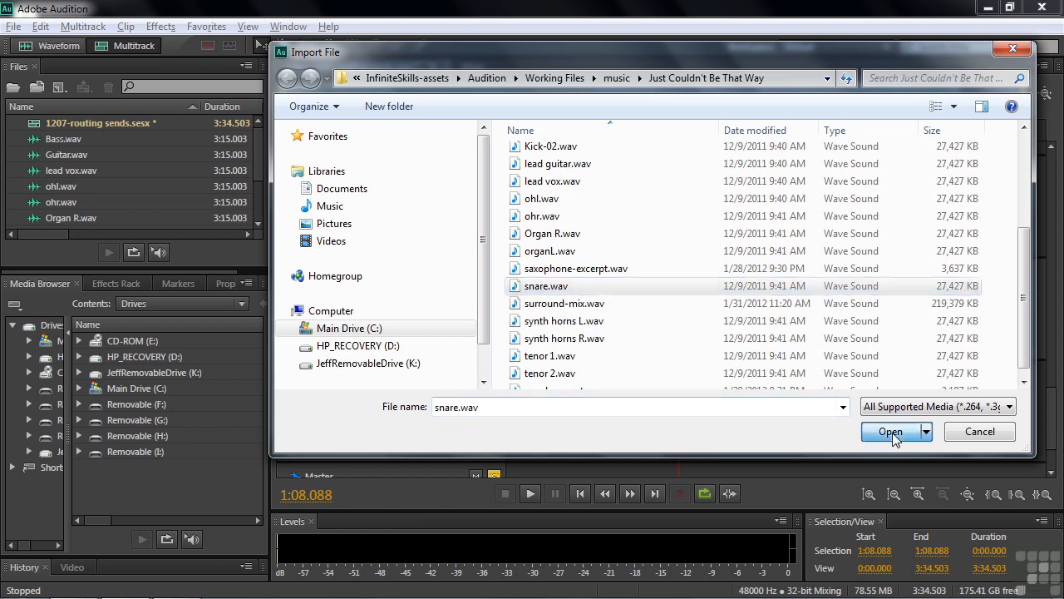
pyautogui.click(891, 431)
pyautogui.moveTo(259, 158); pyautogui.dragTo(266, 200)
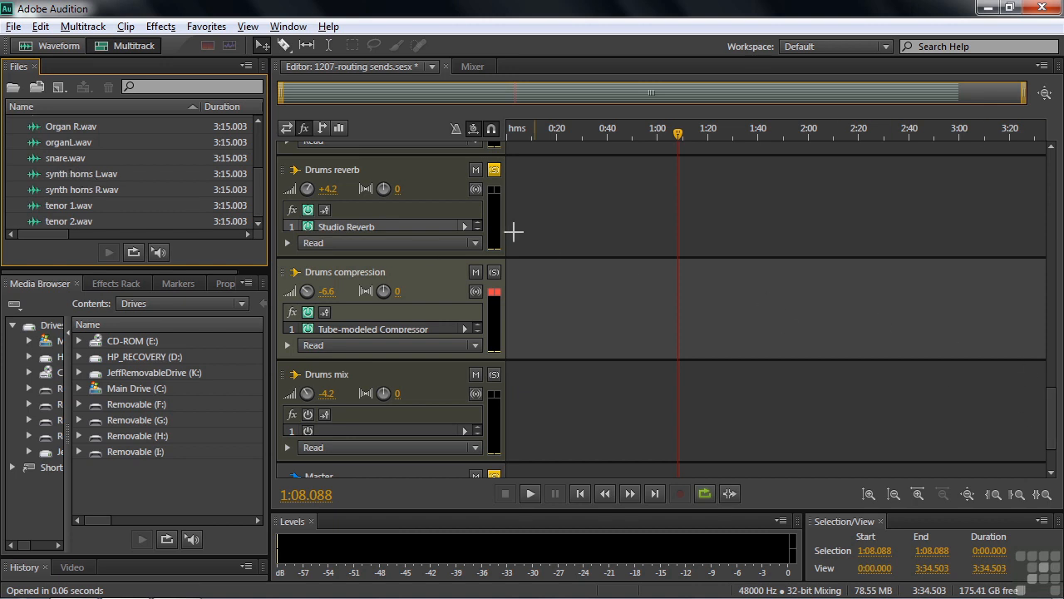
# - Turn off solo on the Drums reverb bus
pyautogui.click(494, 169)
pyautogui.moveTo(1053, 428); pyautogui.dragTo(1052, 368)
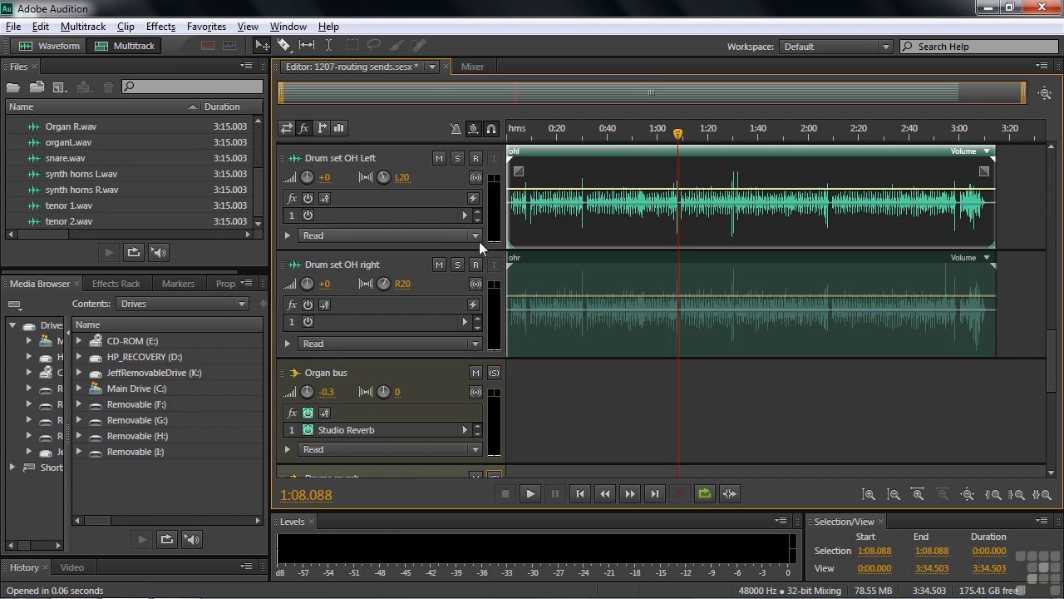
pyautogui.rightClick(607, 390)
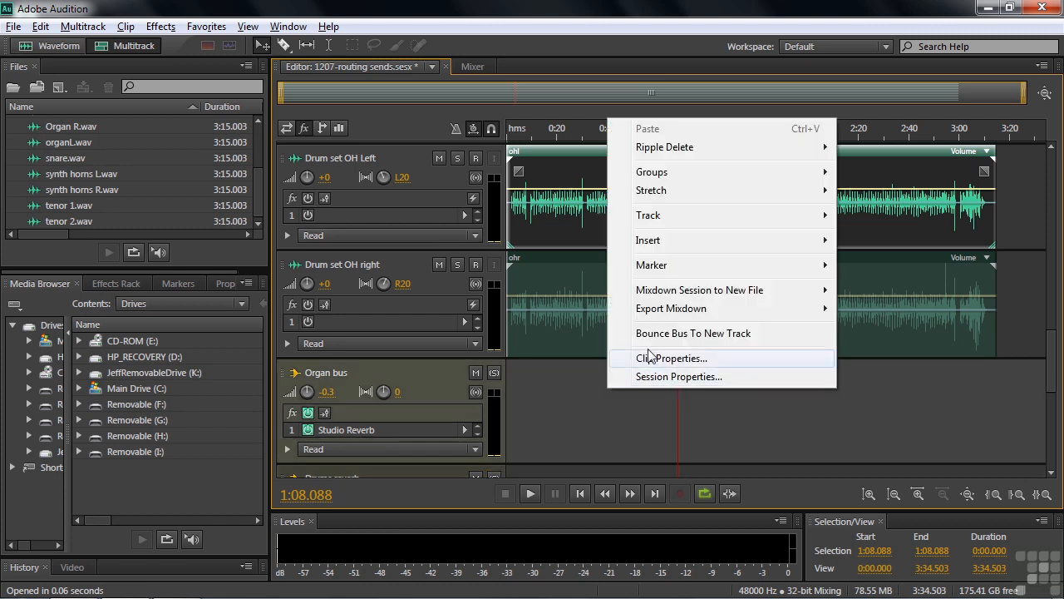
pyautogui.moveTo(666, 216)
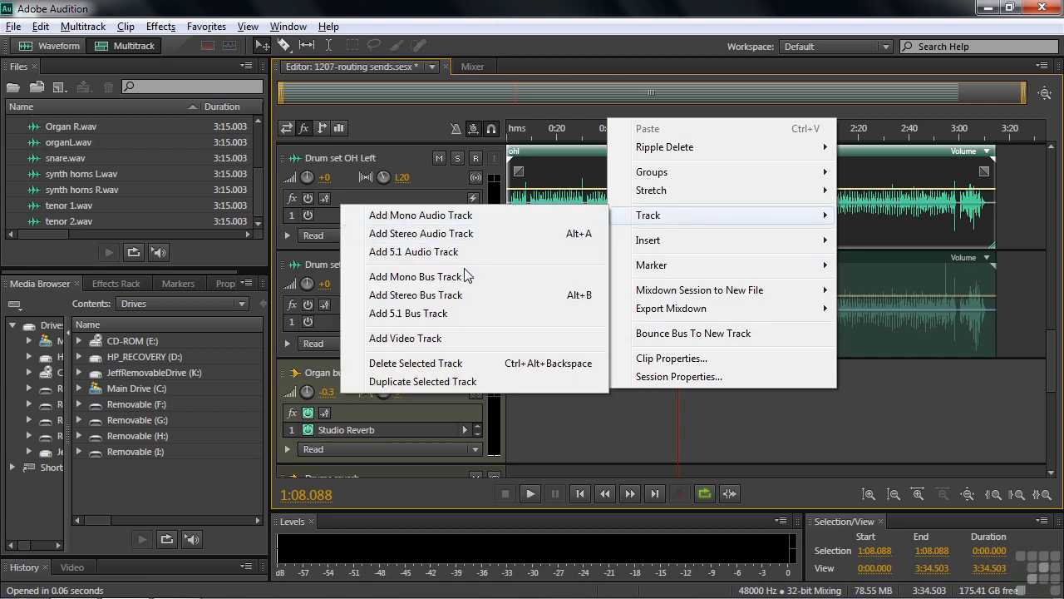
pyautogui.click(597, 423)
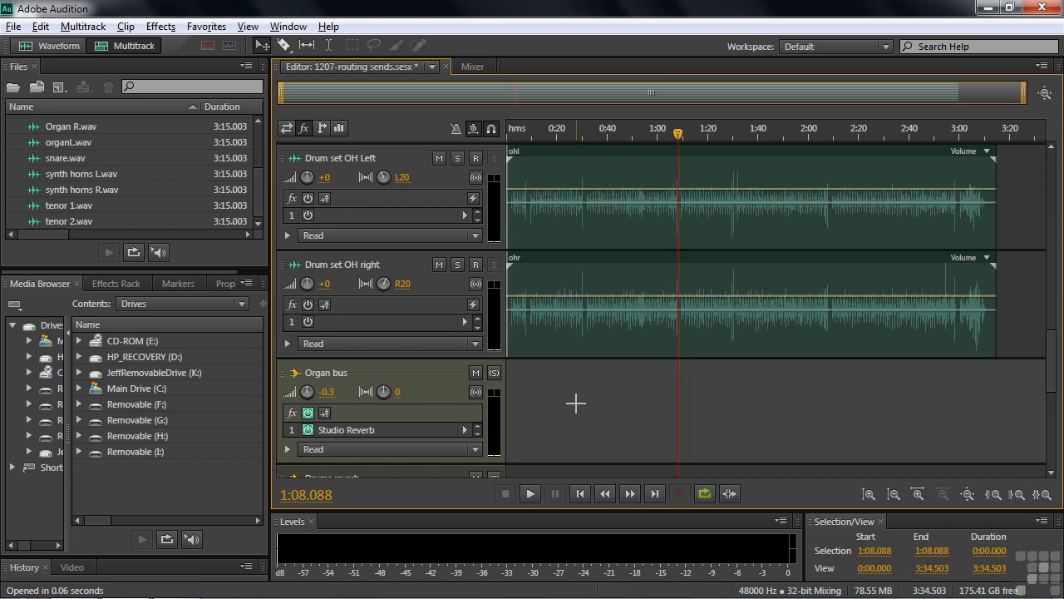
# - Place snare.wav at the session start on a new track directly below the Organ bus and rename that track Snare
pyautogui.moveTo(40, 162)
pyautogui.mouseDown()
pyautogui.moveTo(391, 328)
pyautogui.moveTo(496, 413)
pyautogui.mouseUp()
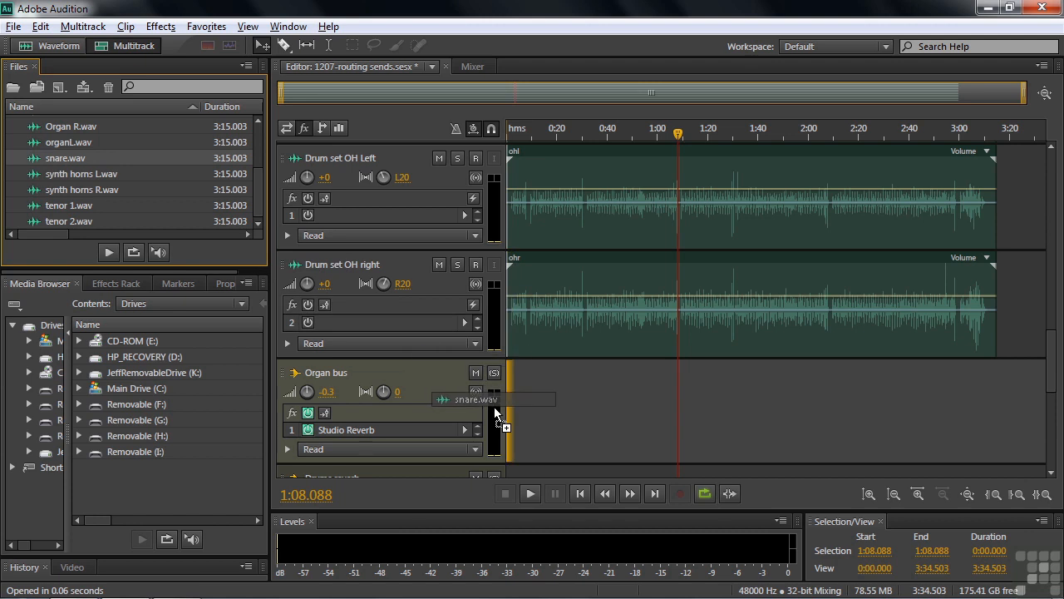
pyautogui.moveTo(496, 412); pyautogui.dragTo(495, 414)
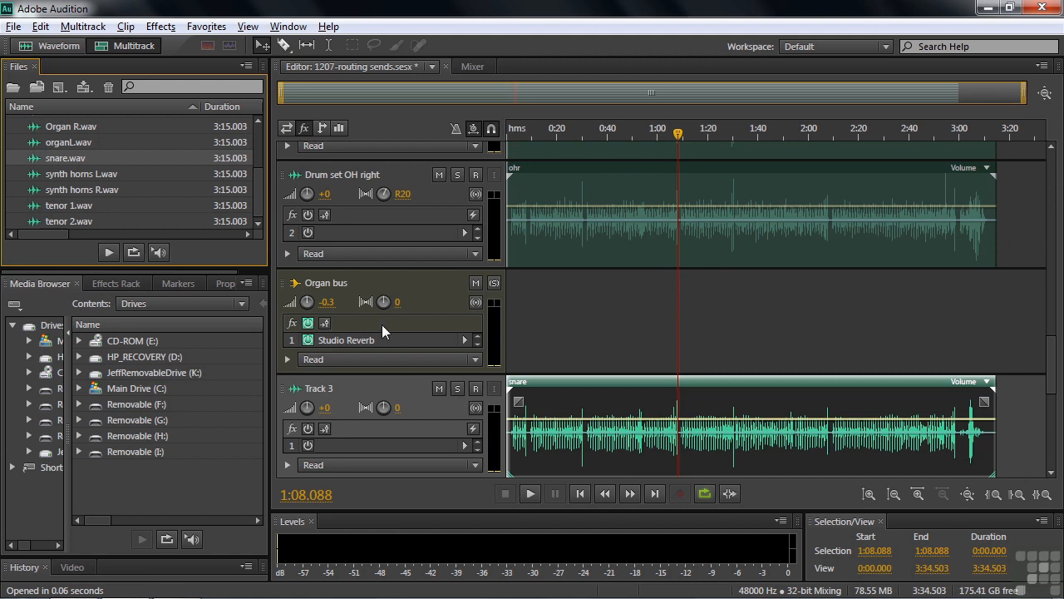
pyautogui.scroll(-3, 1045, 373)
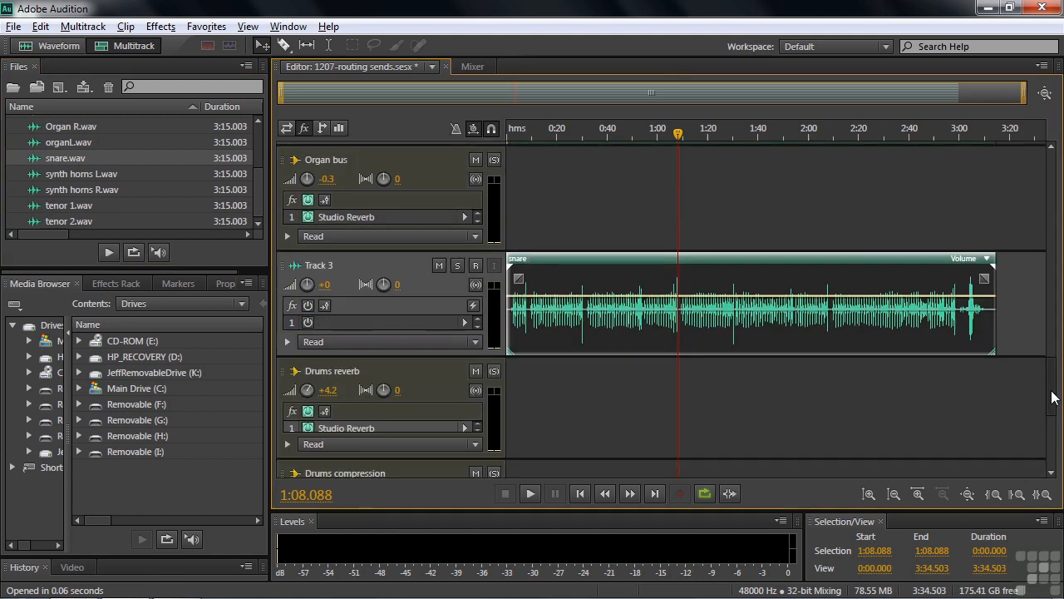
pyautogui.click(316, 264)
pyautogui.write('Snare')
pyautogui.press('Return')
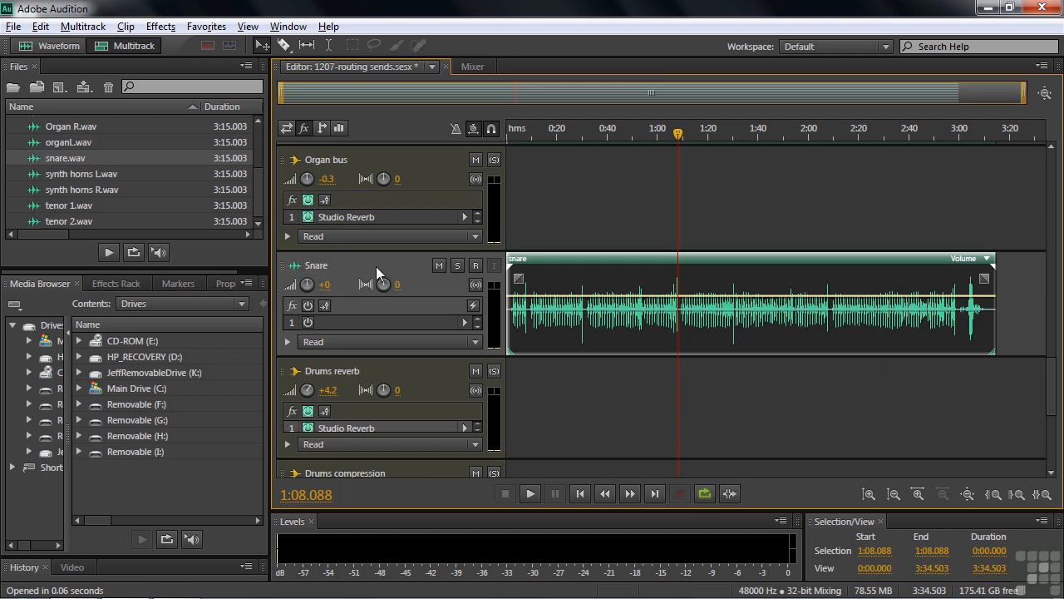
# - Show the track sends and assign the Snare track's S1 send to the Drums reverb bus
pyautogui.scroll(2, 1053, 387)
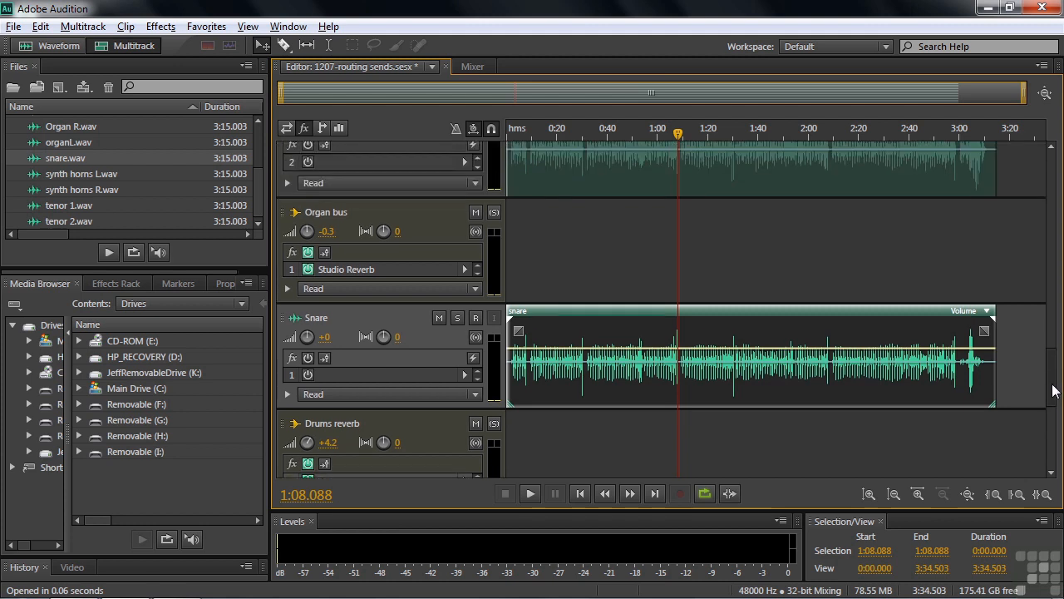
pyautogui.click(323, 127)
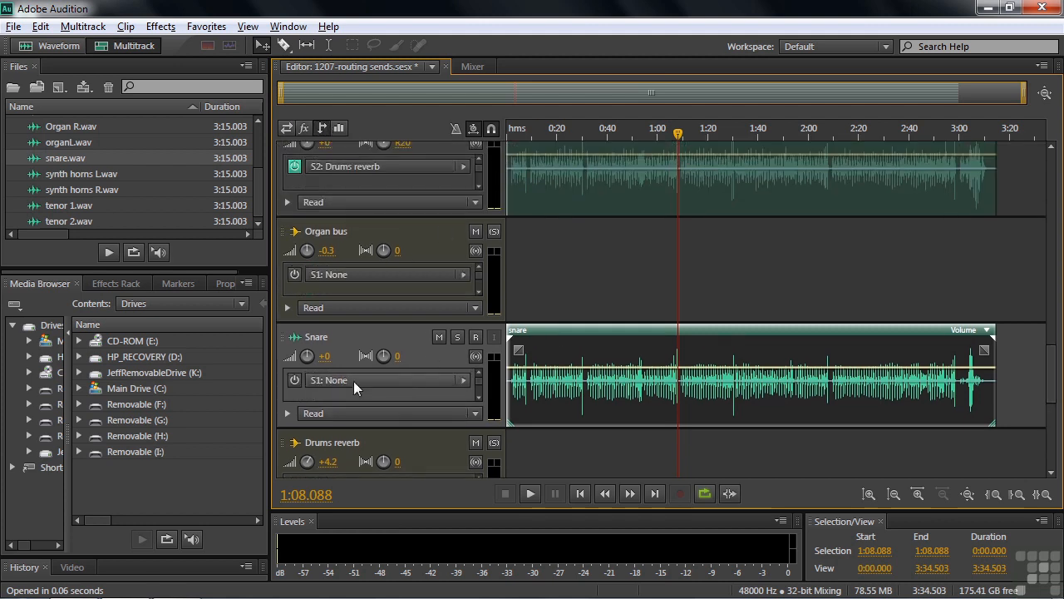
pyautogui.click(464, 380)
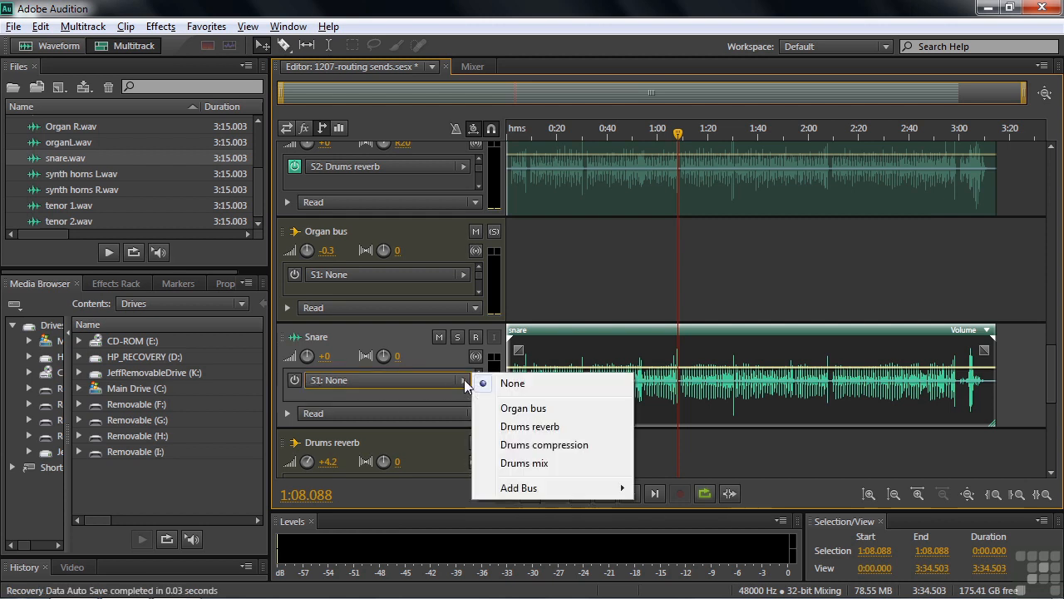
pyautogui.click(523, 426)
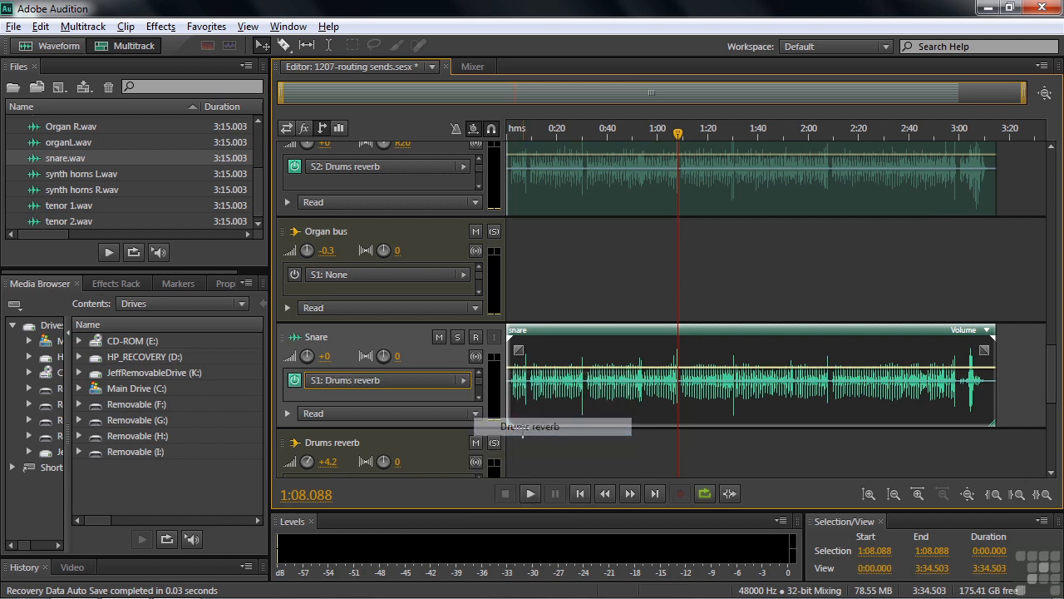
# - Route the Snare track's S1 send to the Drums compression bus and its S2 send to the Drums reverb bus
pyautogui.click(464, 380)
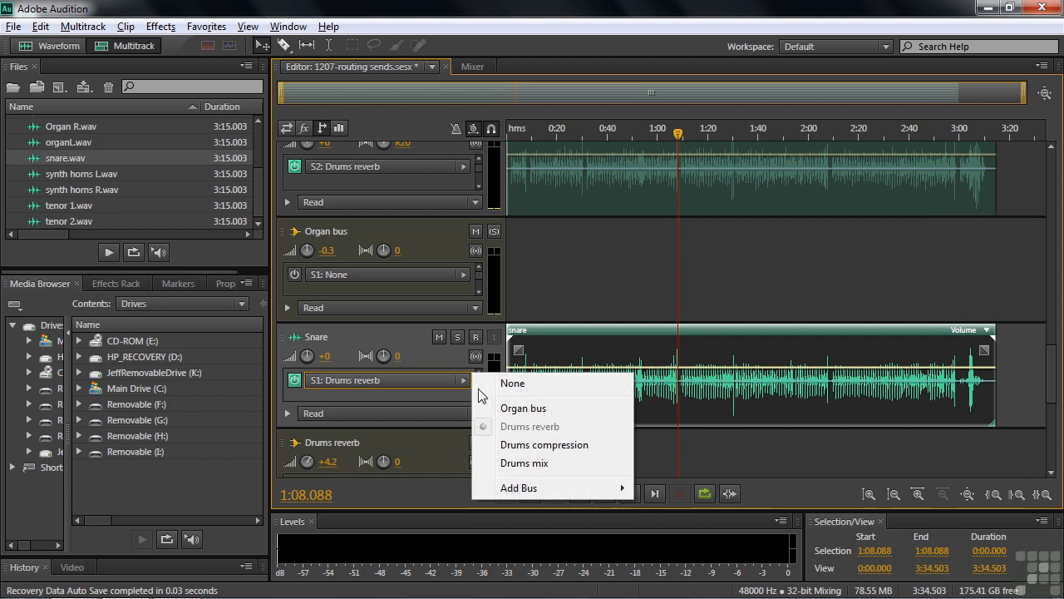
pyautogui.click(510, 445)
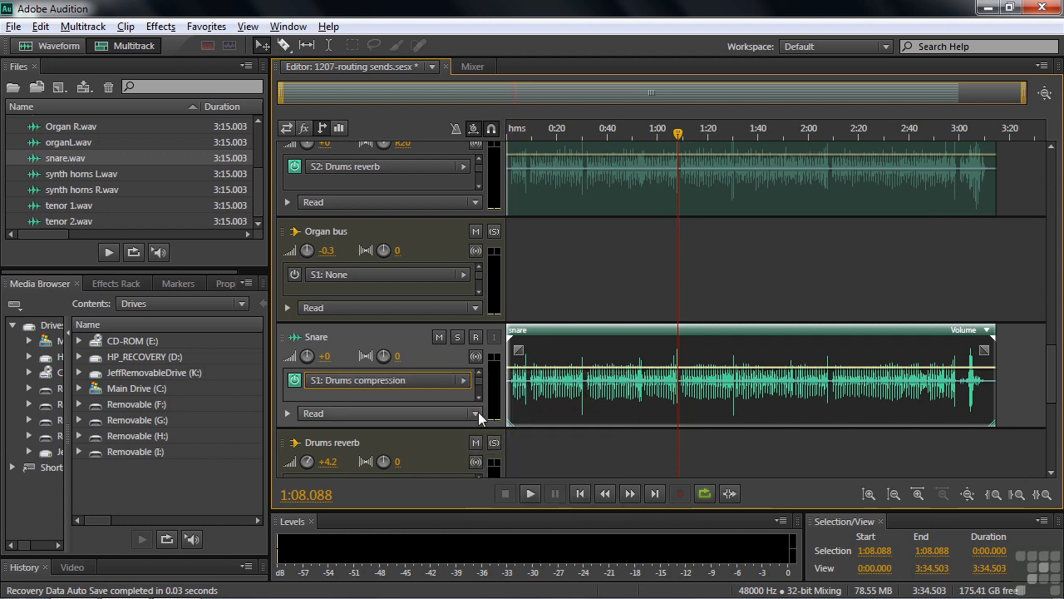
pyautogui.click(466, 380)
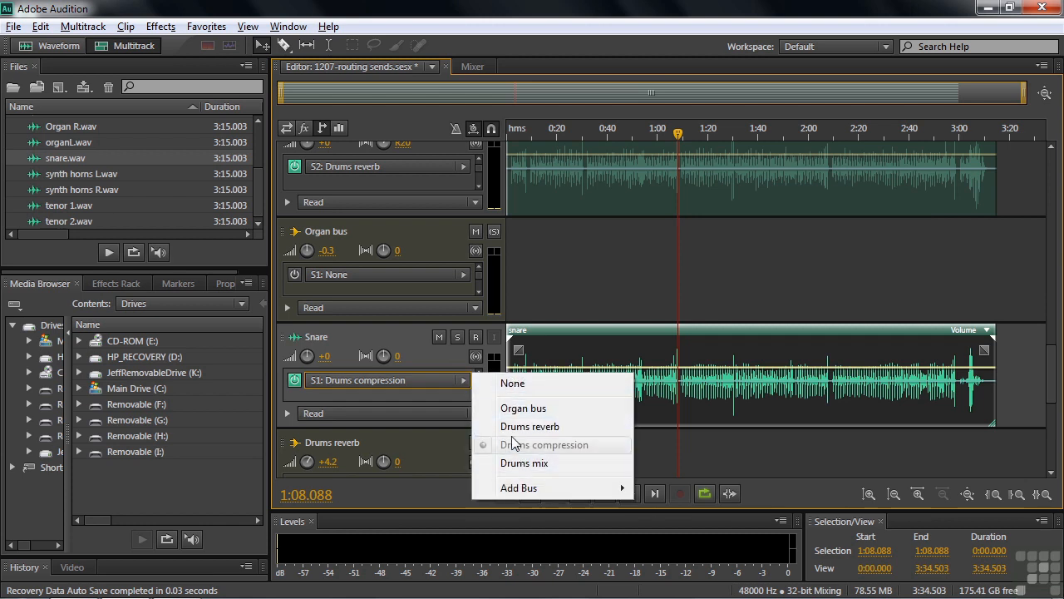
pyautogui.click(479, 392)
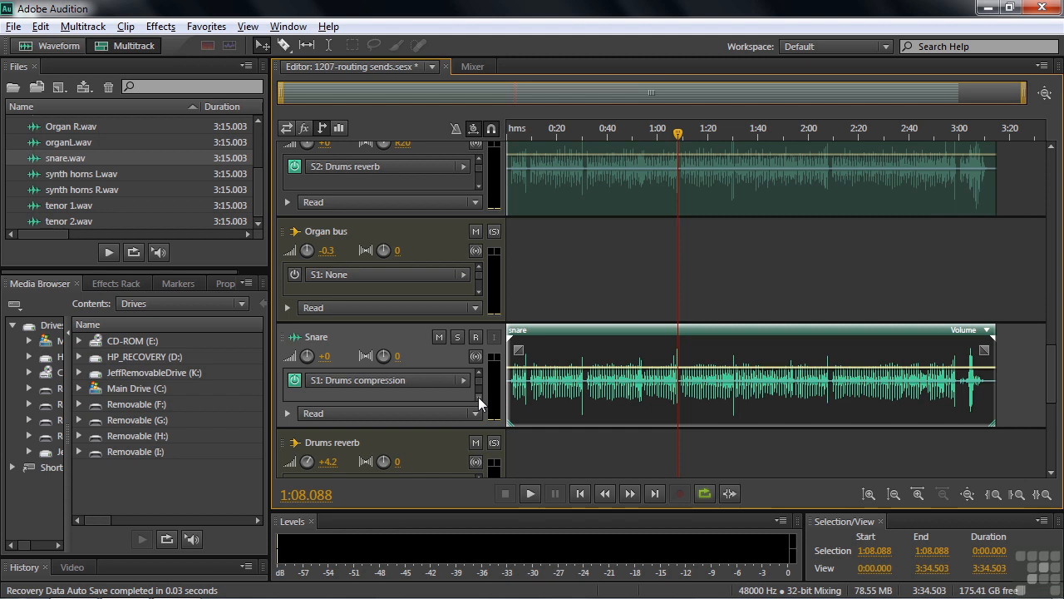
pyautogui.click(478, 397)
pyautogui.click(466, 381)
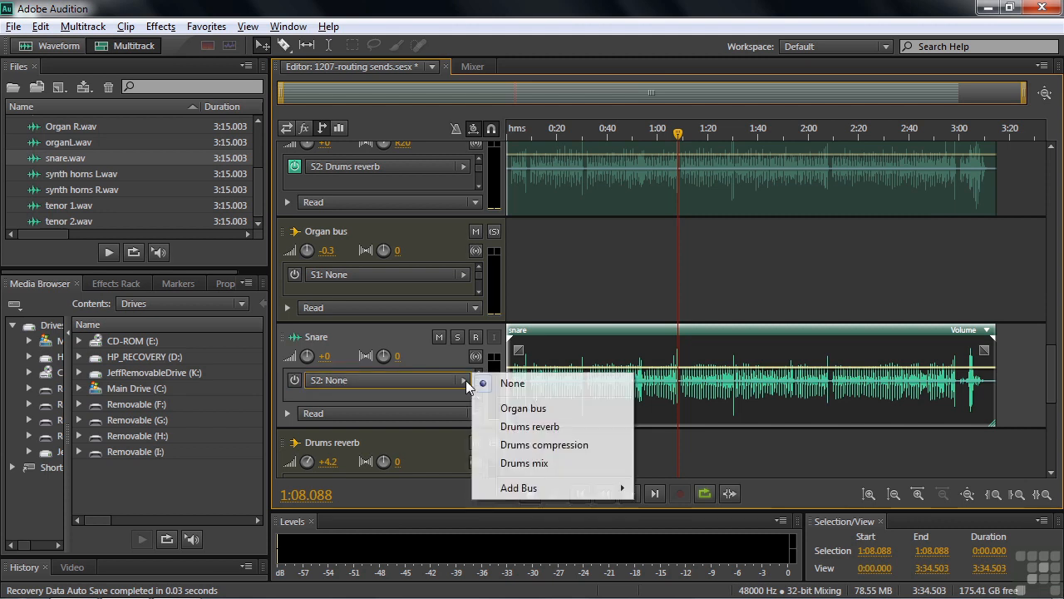
pyautogui.click(509, 426)
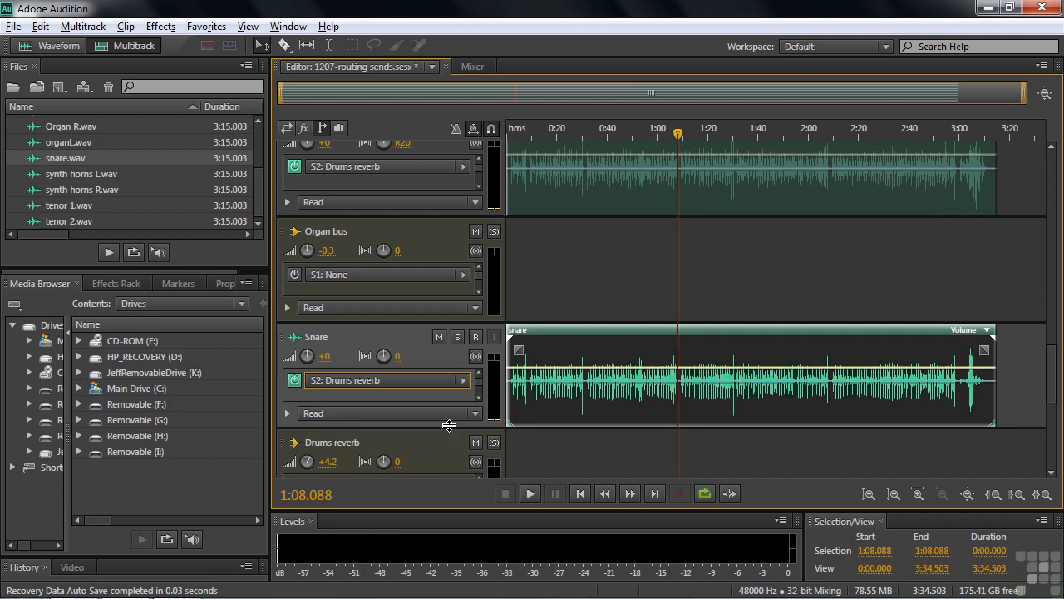
# - Enlarge the Snare track to expose its send controls and set the level of its S1 send to +0
pyautogui.moveTo(372, 428); pyautogui.dragTo(368, 440)
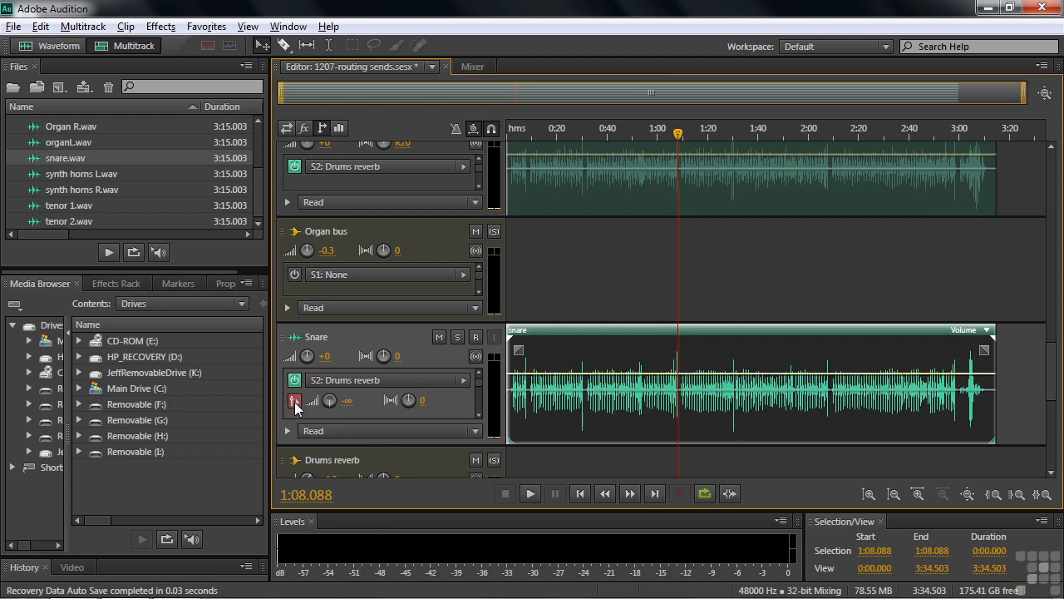
pyautogui.click(294, 401)
pyautogui.moveTo(505, 394)
pyautogui.mouseDown()
pyautogui.moveTo(444, 392)
pyautogui.moveTo(509, 399)
pyautogui.mouseUp()
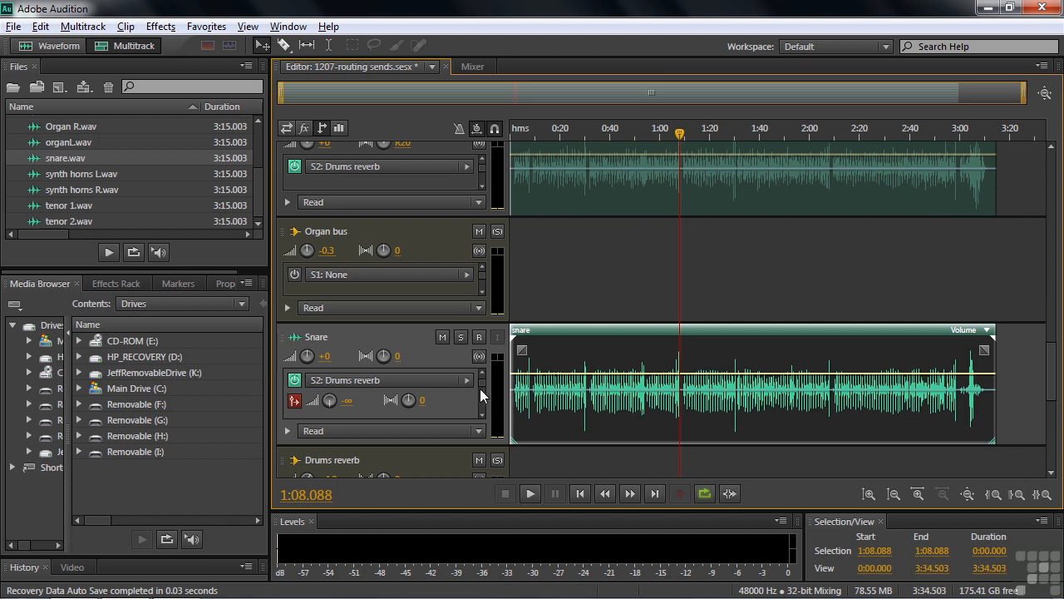
pyautogui.scroll(-1, 478, 389)
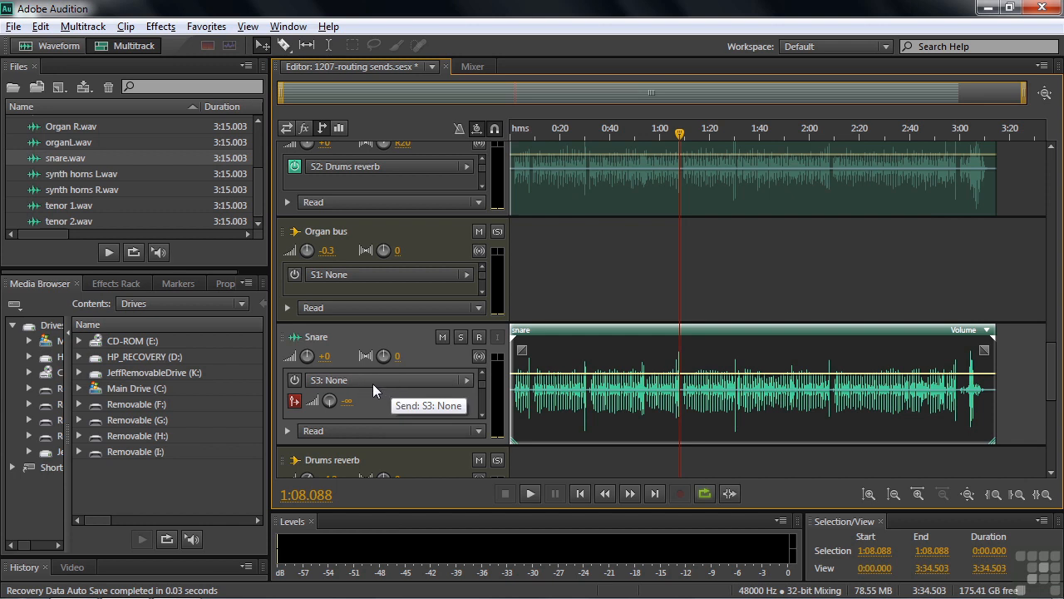
pyautogui.click(483, 373)
pyautogui.click(483, 372)
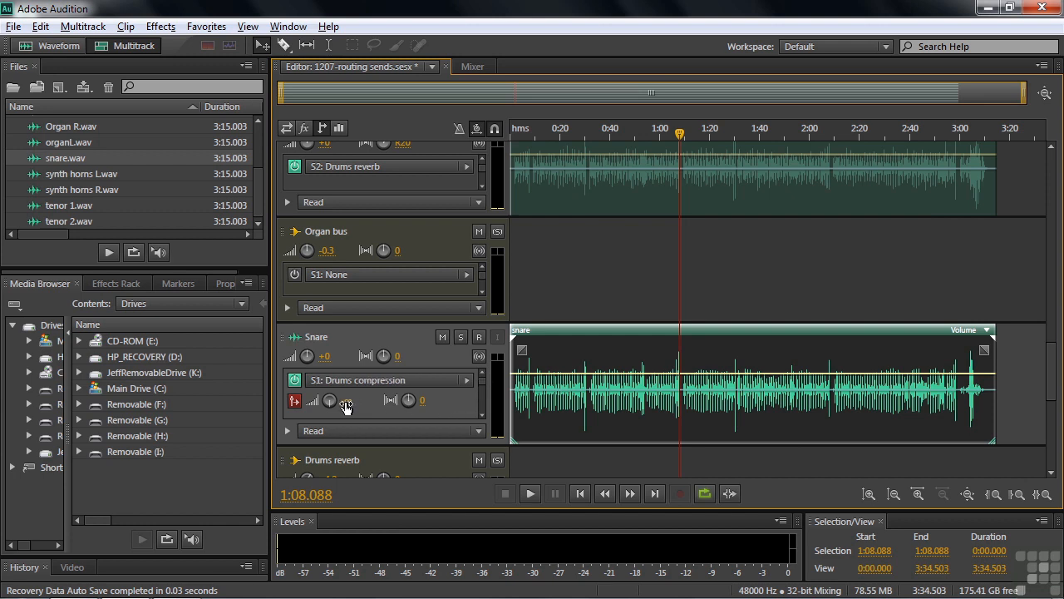
pyautogui.moveTo(329, 402); pyautogui.dragTo(424, 400)
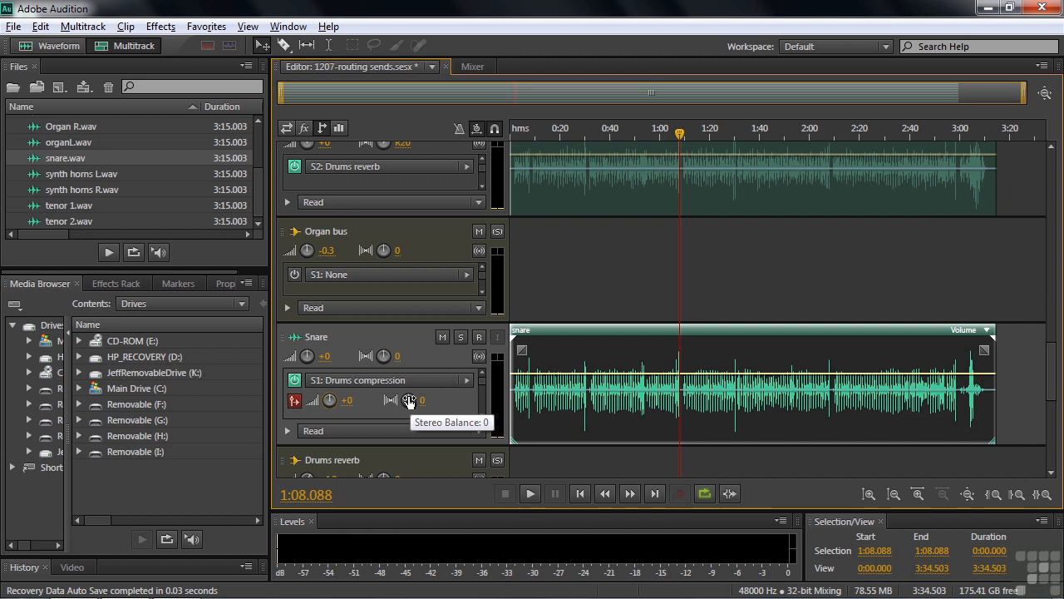
# - Switch the Snare track's S1 send to pre-fader
pyautogui.click(294, 401)
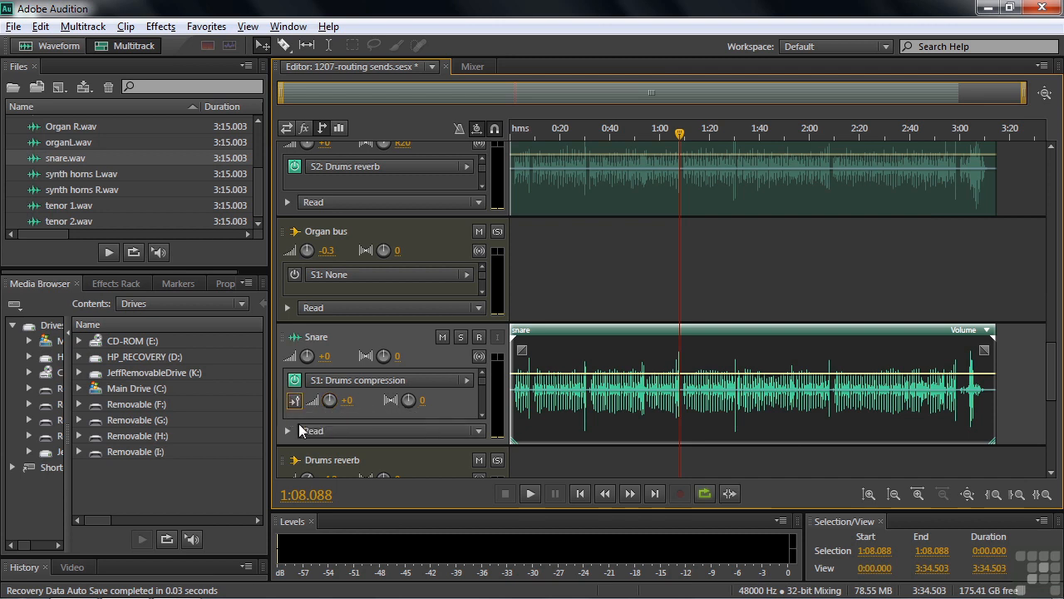
pyautogui.click(295, 402)
pyautogui.click(294, 400)
# - Expand the Snare track's automation lane and draw a volume fade-out from about 2:55 to about 3:15
pyautogui.click(287, 431)
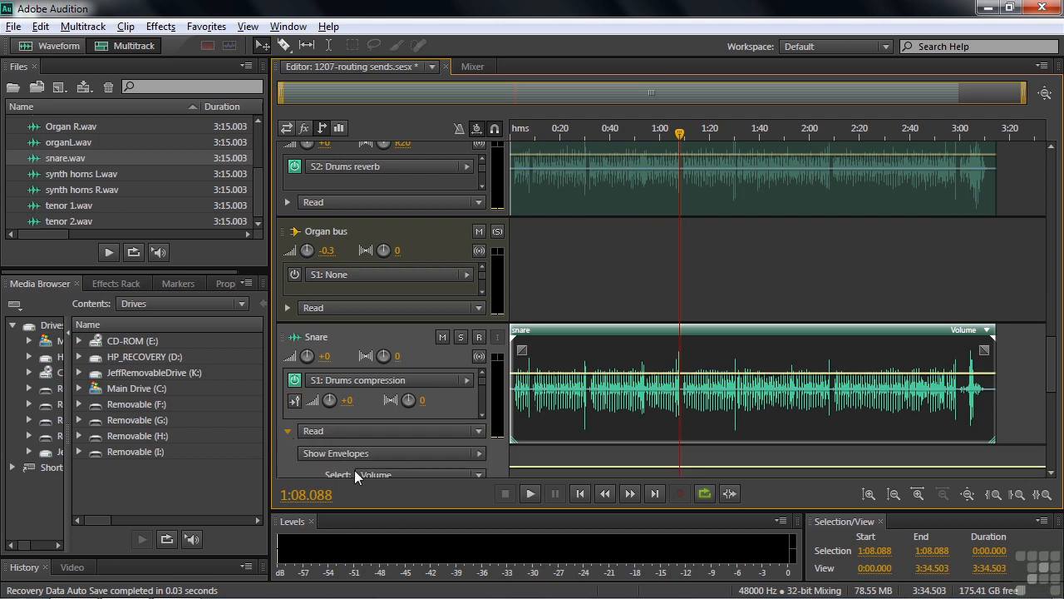
pyautogui.scroll(-3, 1054, 398)
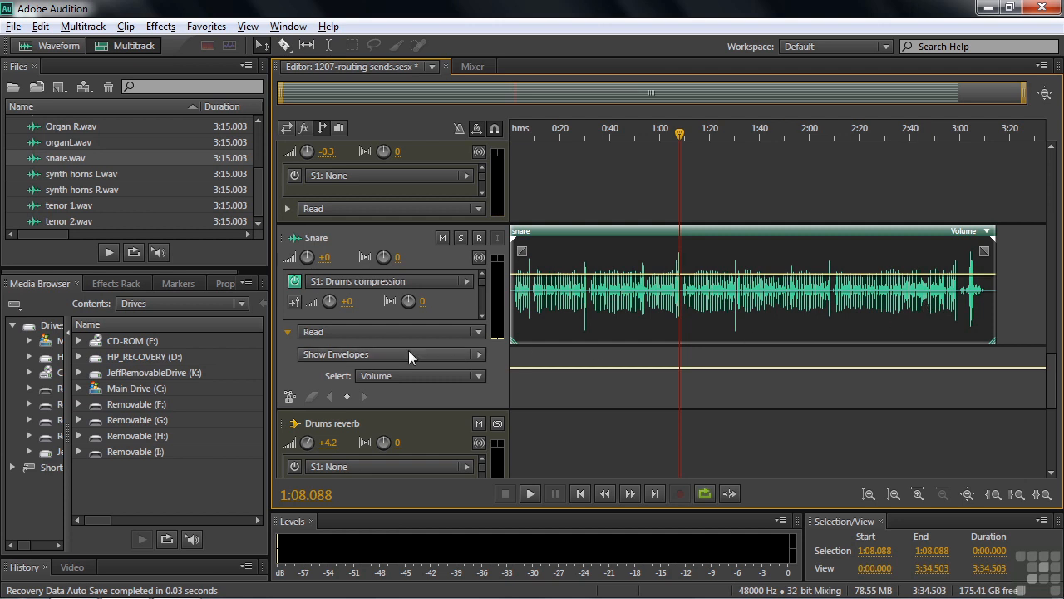
pyautogui.click(949, 366)
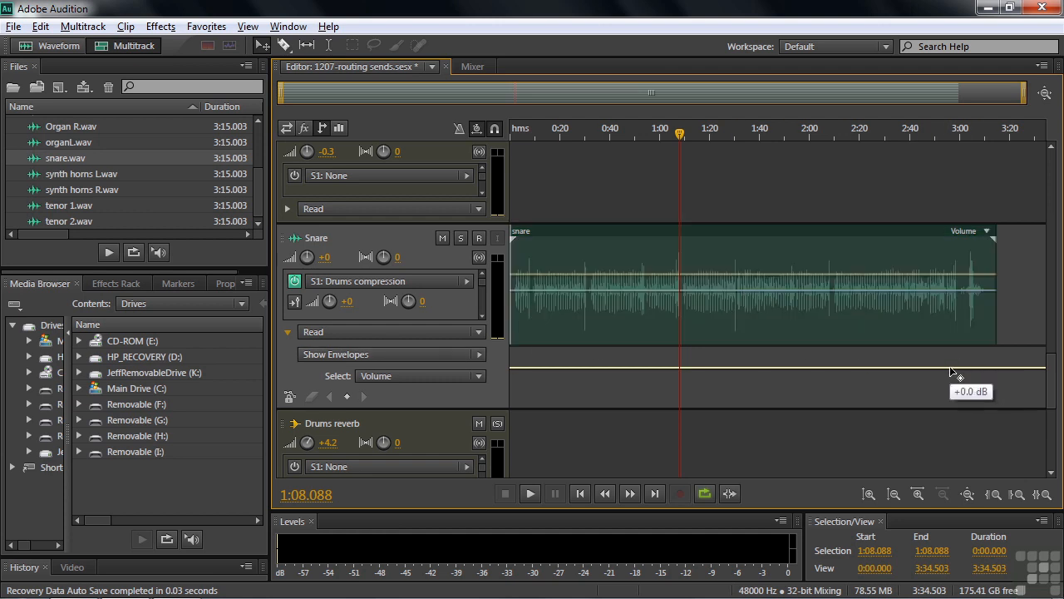
pyautogui.moveTo(995, 368); pyautogui.dragTo(999, 408)
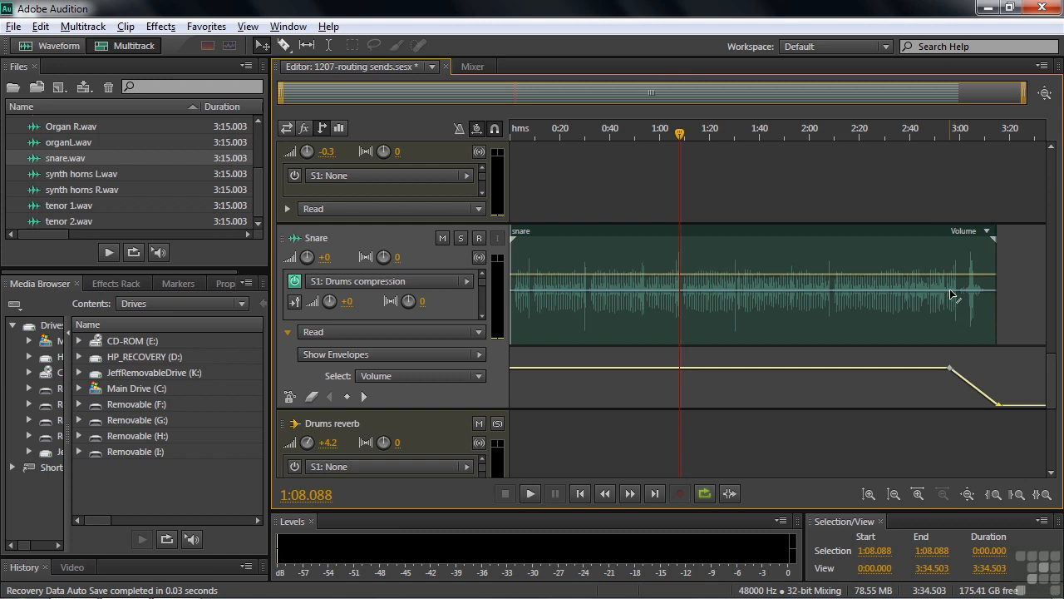
# - Switch the Snare track's S1 send back to post-fader and remove the fade-out keyframes from its volume envelope
pyautogui.click(297, 303)
pyautogui.moveTo(953, 374)
pyautogui.moveTo(953, 373); pyautogui.dragTo(1001, 367)
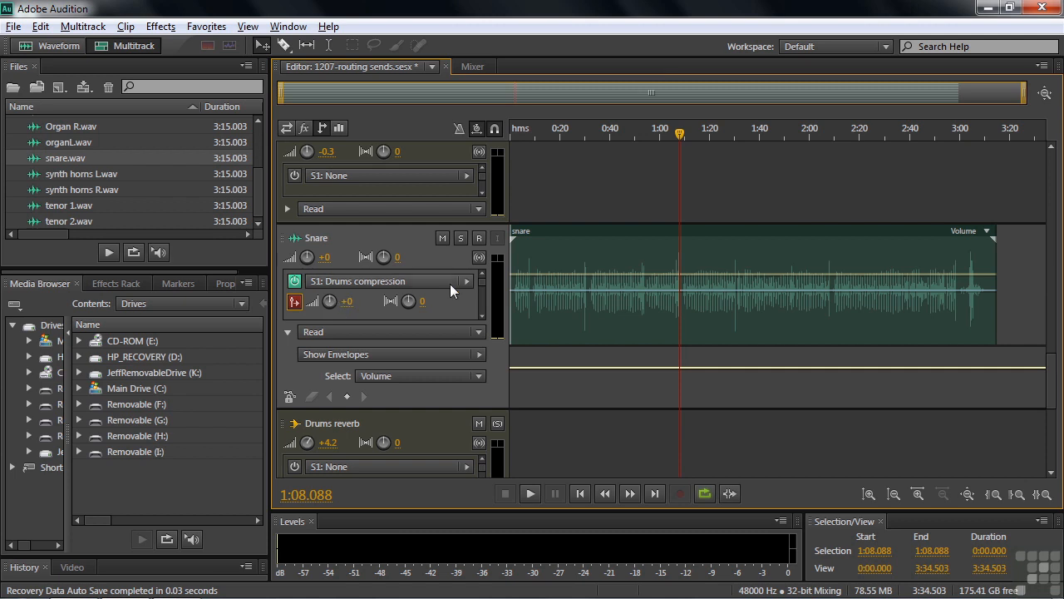
pyautogui.click(293, 304)
pyautogui.click(482, 317)
pyautogui.click(481, 272)
# - Add a new bus from the Rhythm guitar track's S1 send and name that bus Headset
pyautogui.moveTo(1053, 398); pyautogui.dragTo(1049, 195)
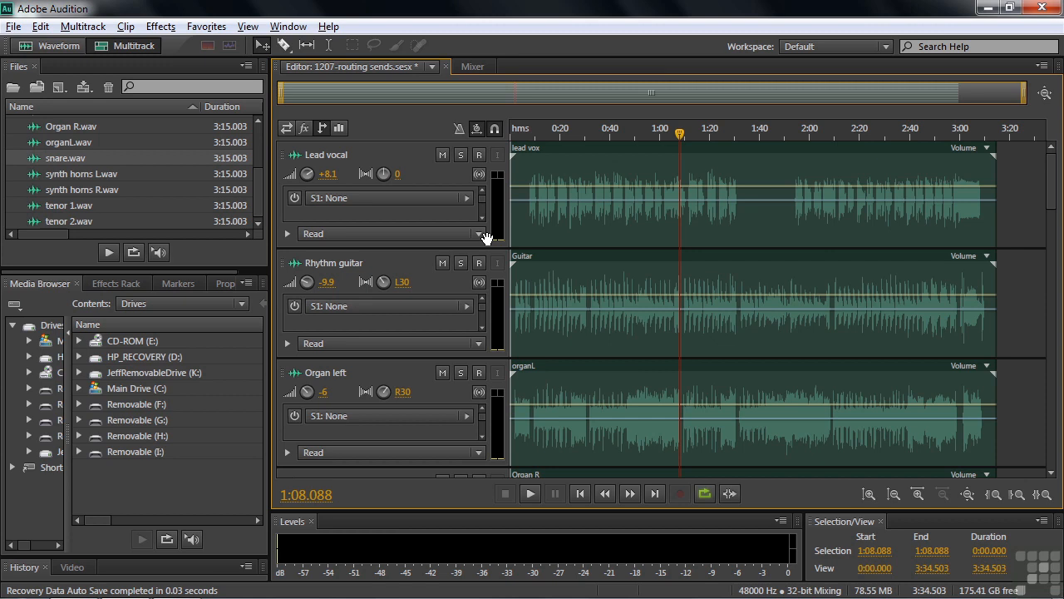
pyautogui.click(469, 306)
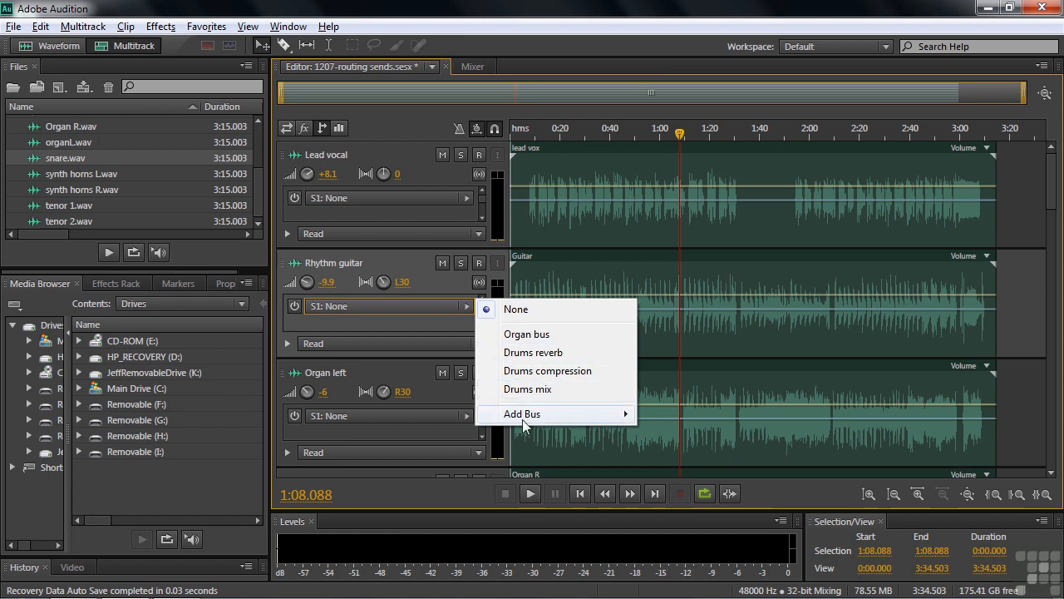
pyautogui.moveTo(540, 415)
pyautogui.click(675, 432)
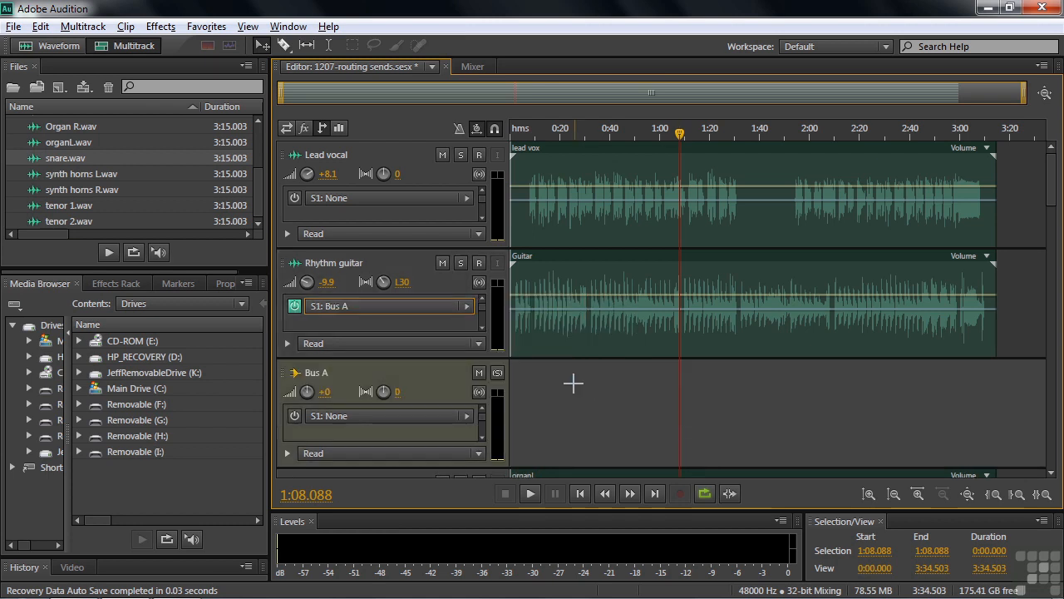
pyautogui.write('Headset')
pyautogui.press('Return')
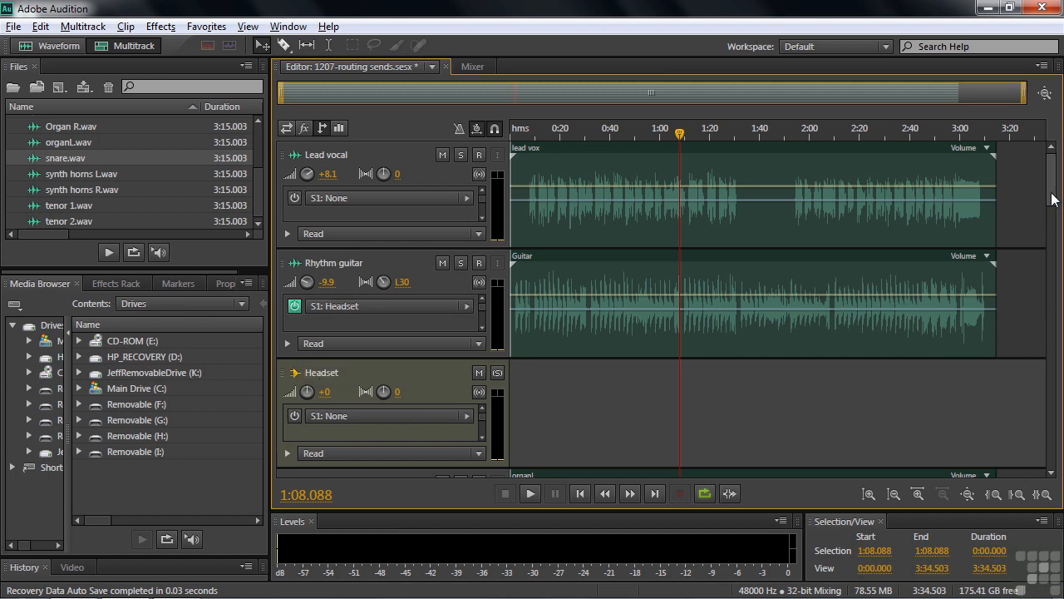
# - Check the output routing of the organ tracks and Organ bus, and assign the Organ bus's S1 send to the Headset bus
pyautogui.scroll(-2, 1059, 215)
pyautogui.scroll(-3, 1058, 214)
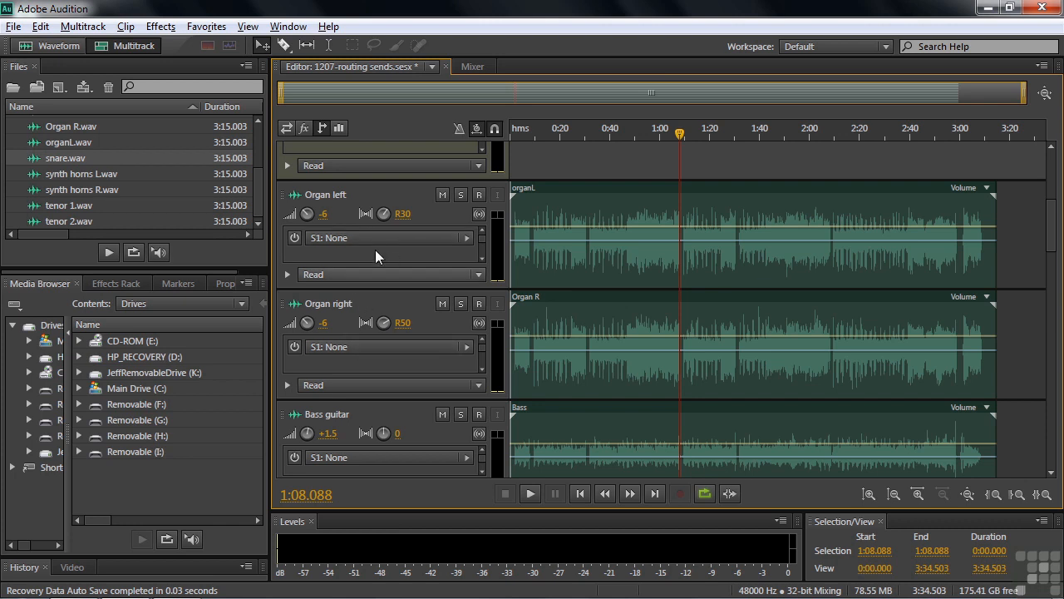
pyautogui.click(285, 129)
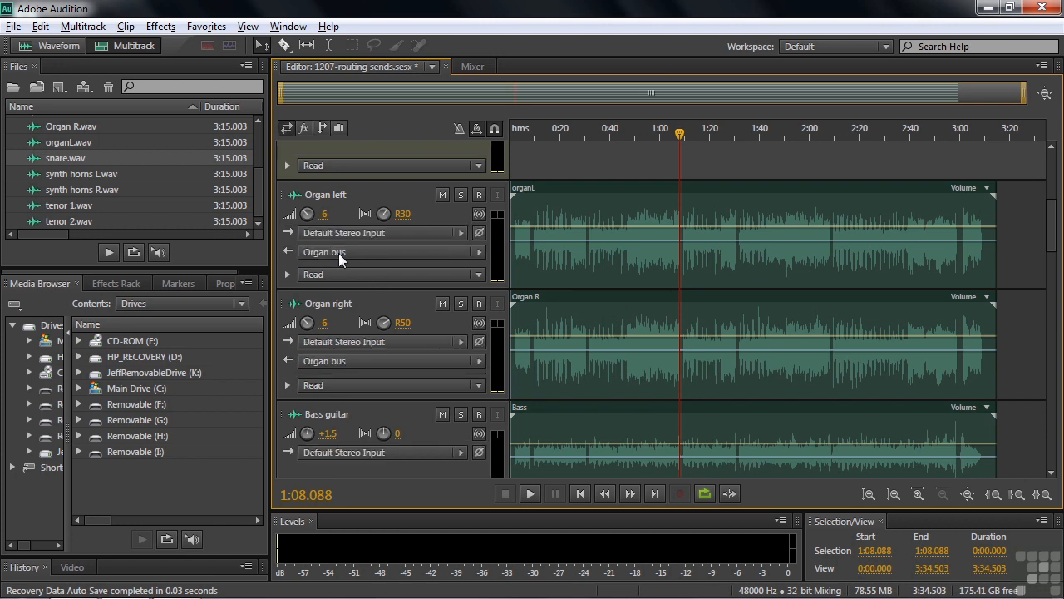
pyautogui.click(321, 127)
pyautogui.moveTo(1053, 231); pyautogui.dragTo(1063, 375)
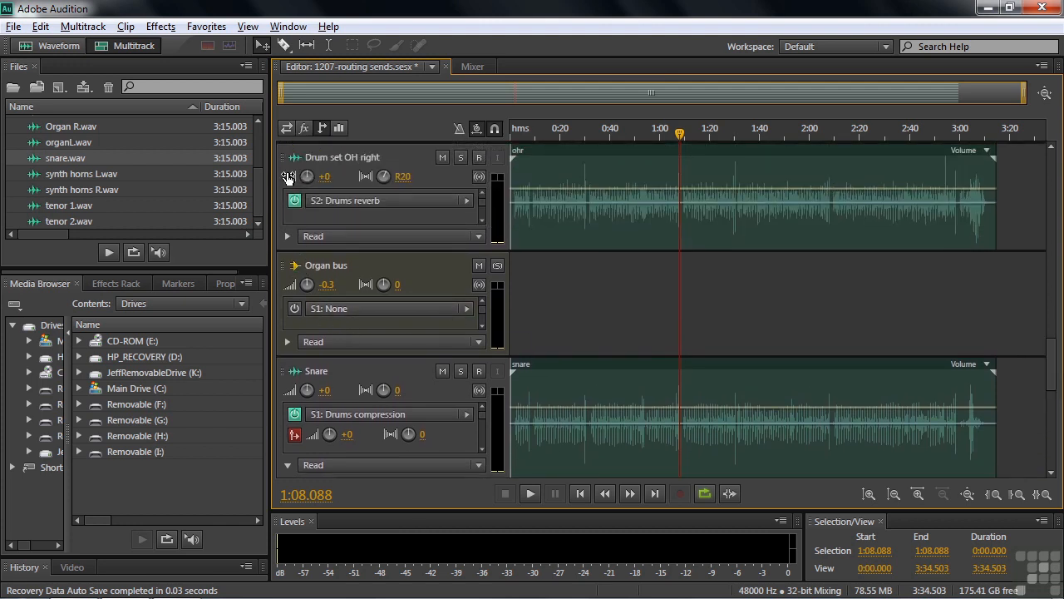
pyautogui.click(287, 129)
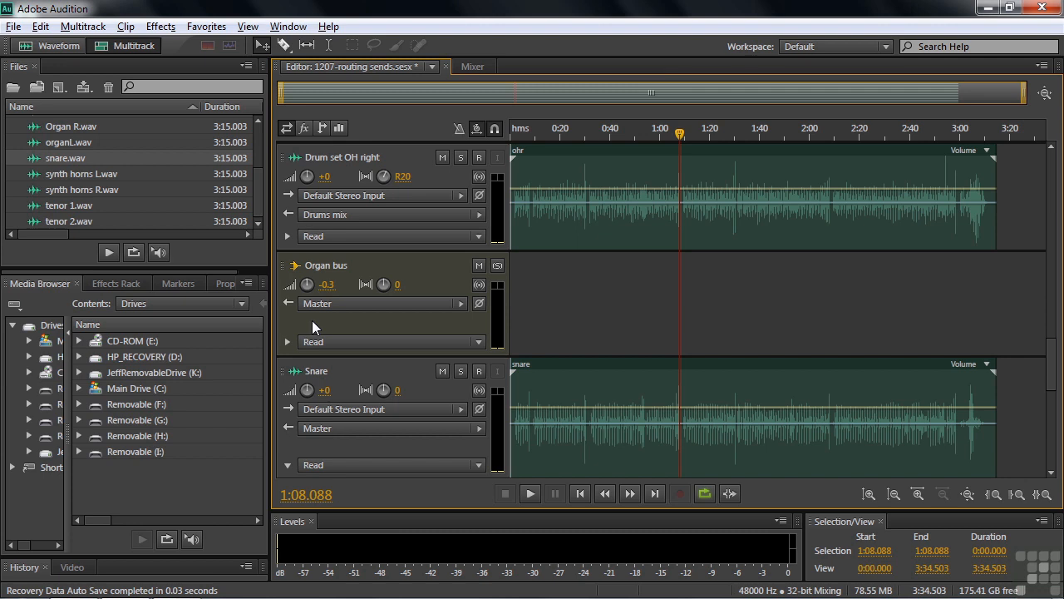
pyautogui.click(322, 130)
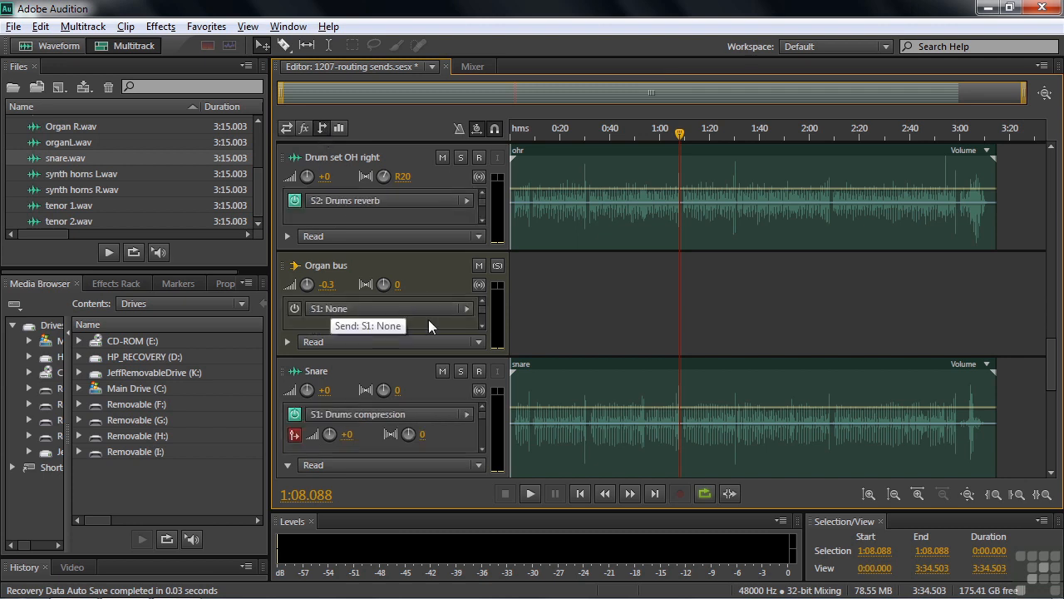
pyautogui.click(463, 309)
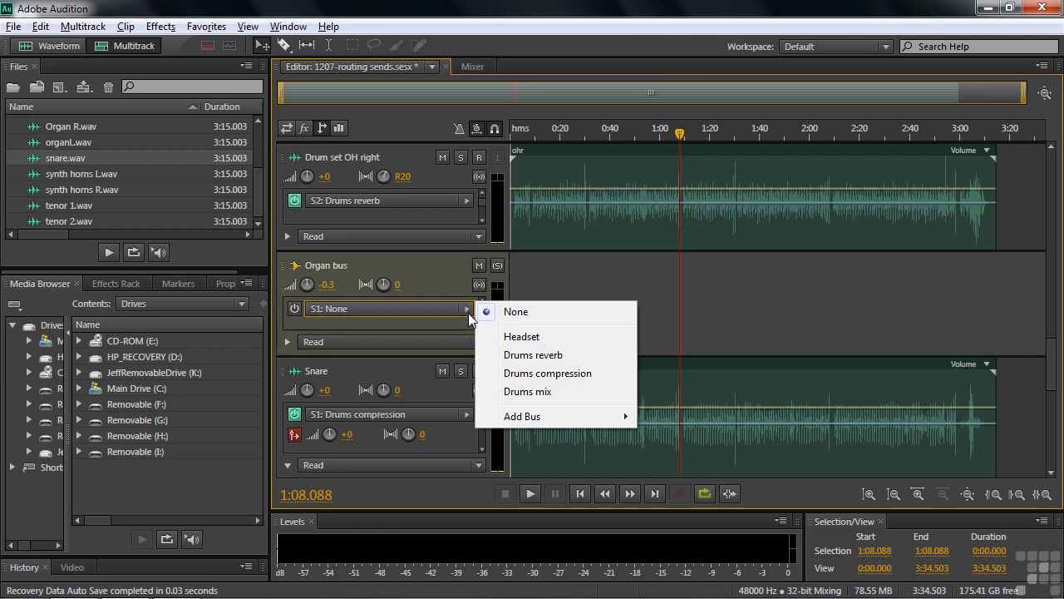
pyautogui.click(528, 334)
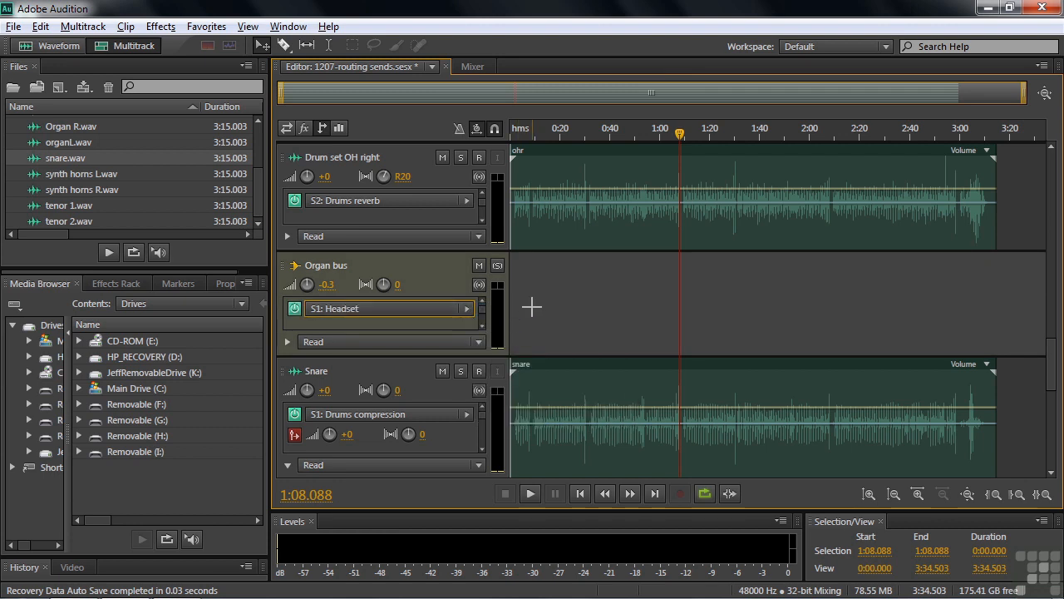